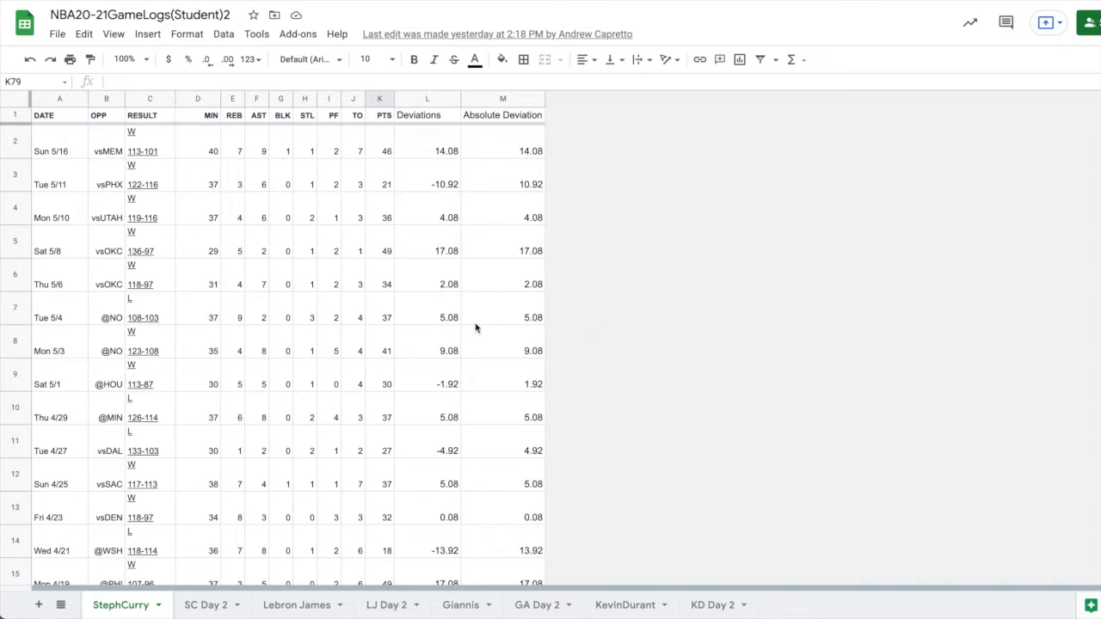
# Review the StephCurry game log down to its summary statistics and the game data on the SC Day 2 sheet.
pyautogui.scroll(-15, 475, 327)
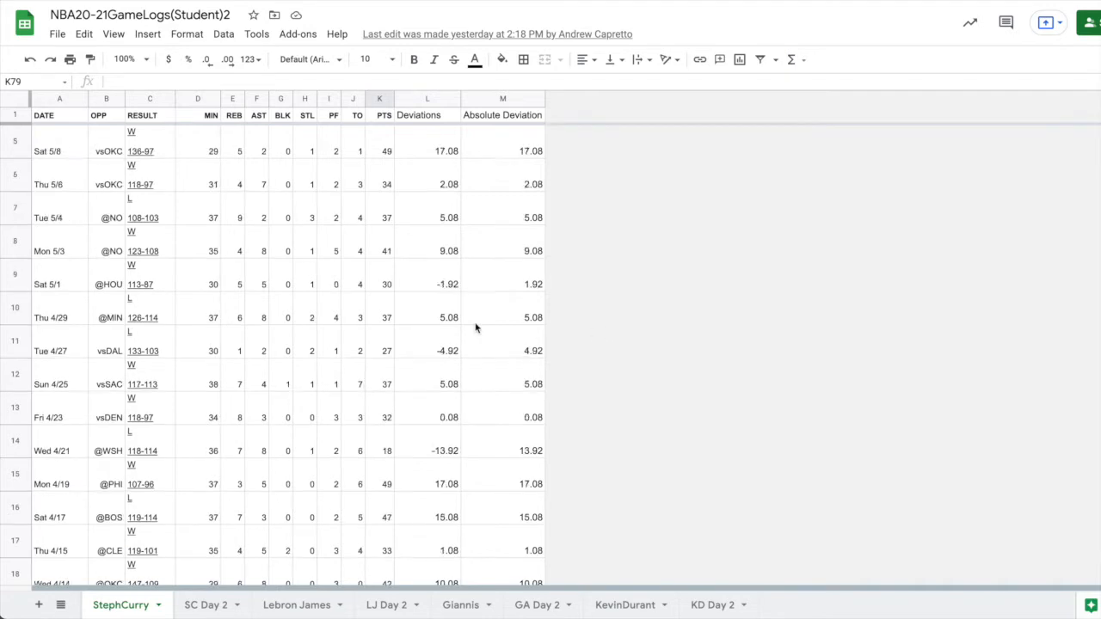
pyautogui.scroll(-6, 476, 327)
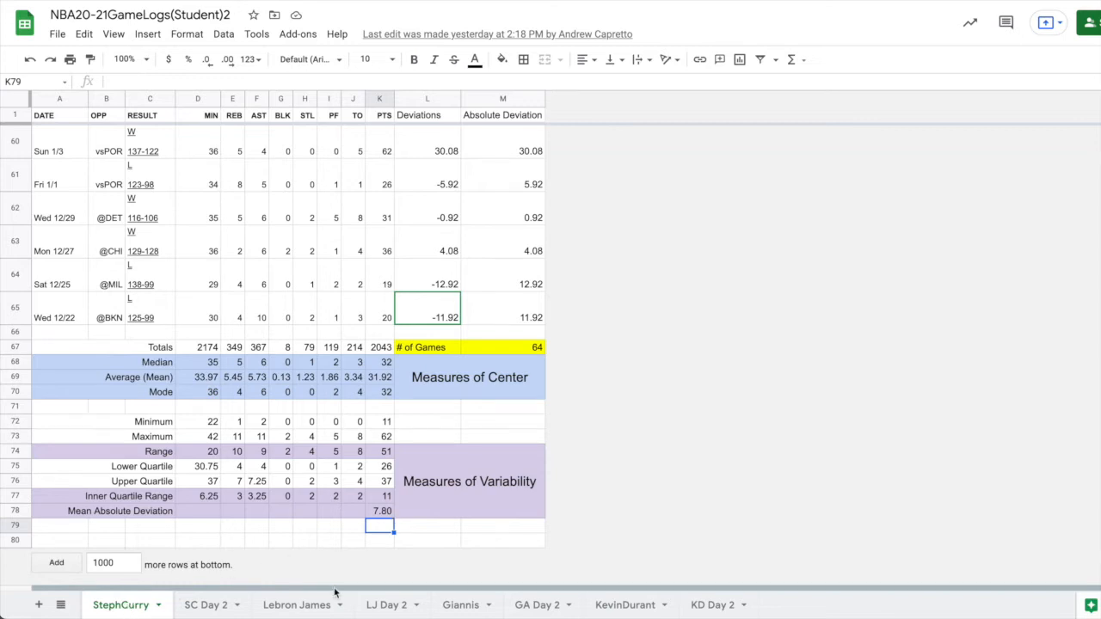
pyautogui.click(204, 605)
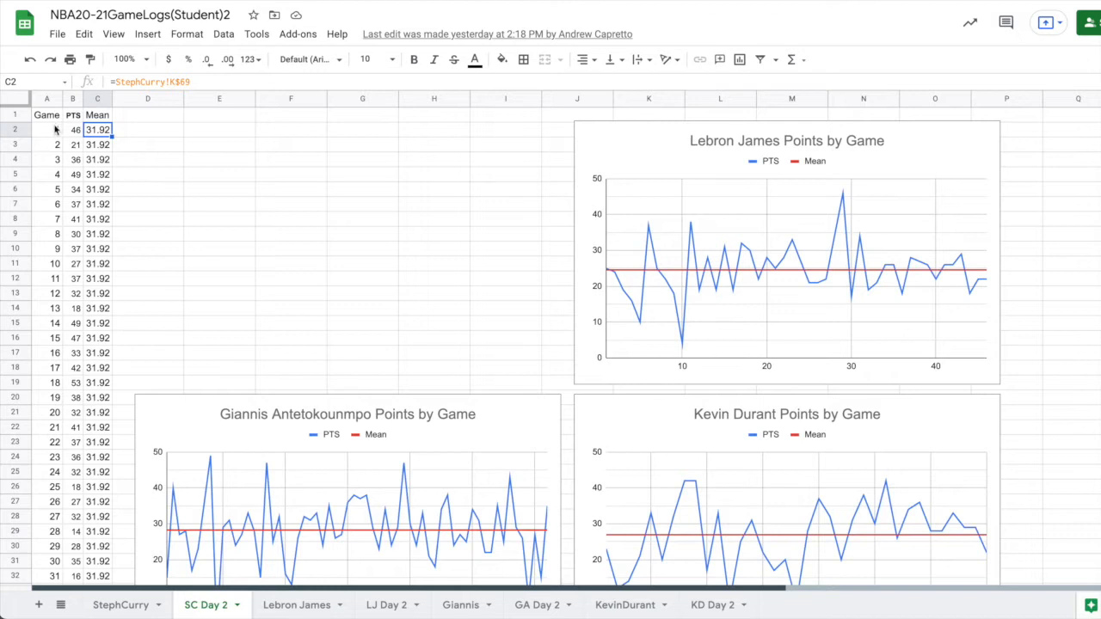
pyautogui.scroll(-10, 49, 486)
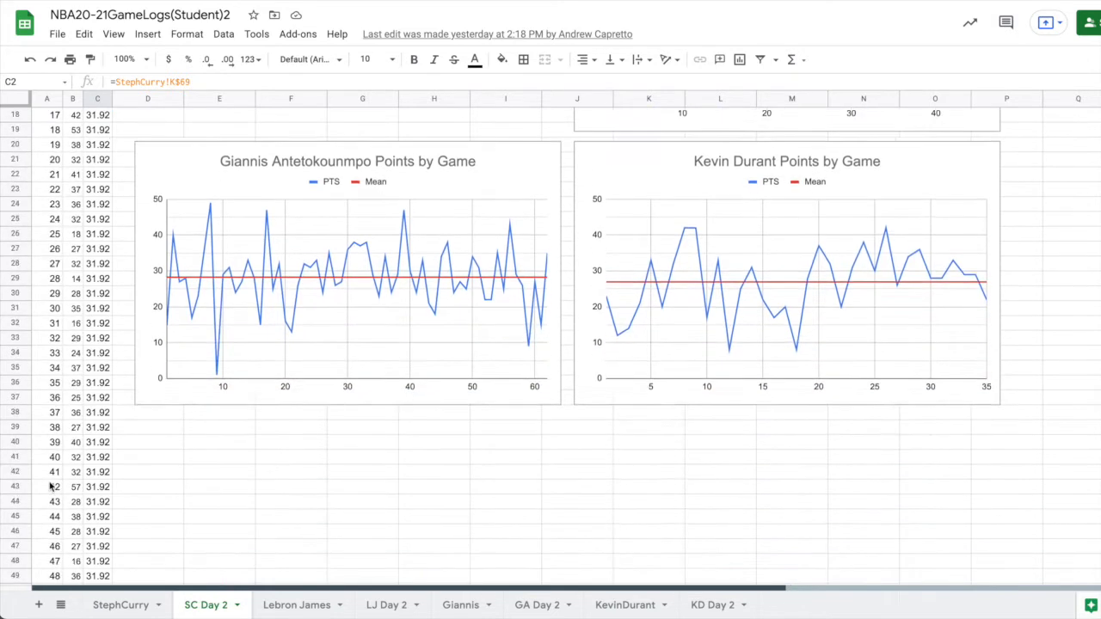
pyautogui.scroll(10, 49, 486)
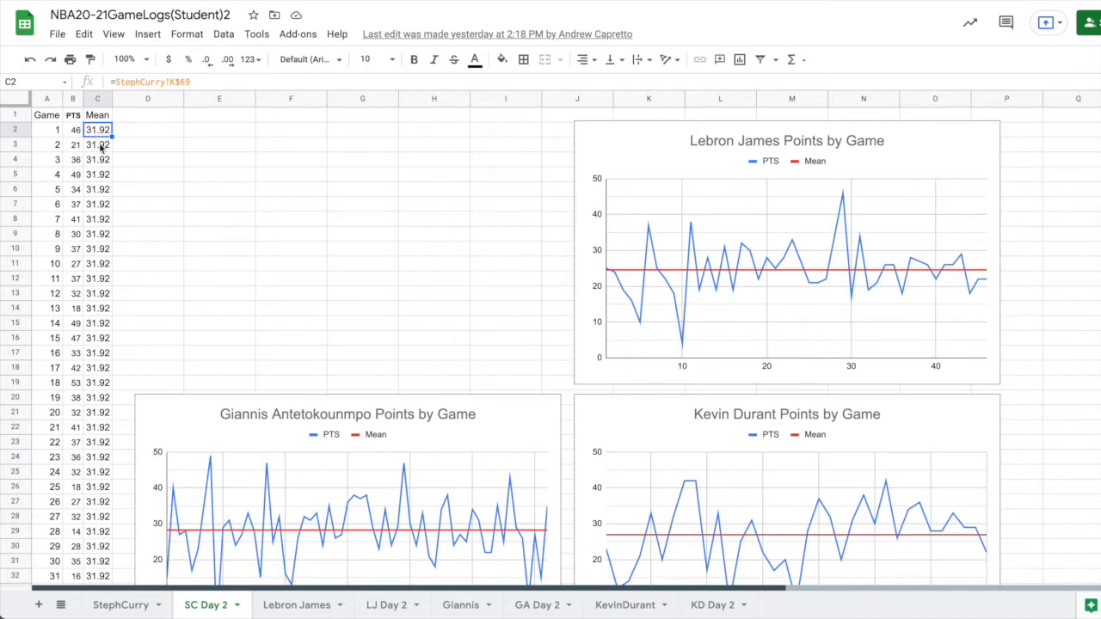
# Check the formulas in the first cells of the Mean column, C2 to C4.
pyautogui.click(100, 148)
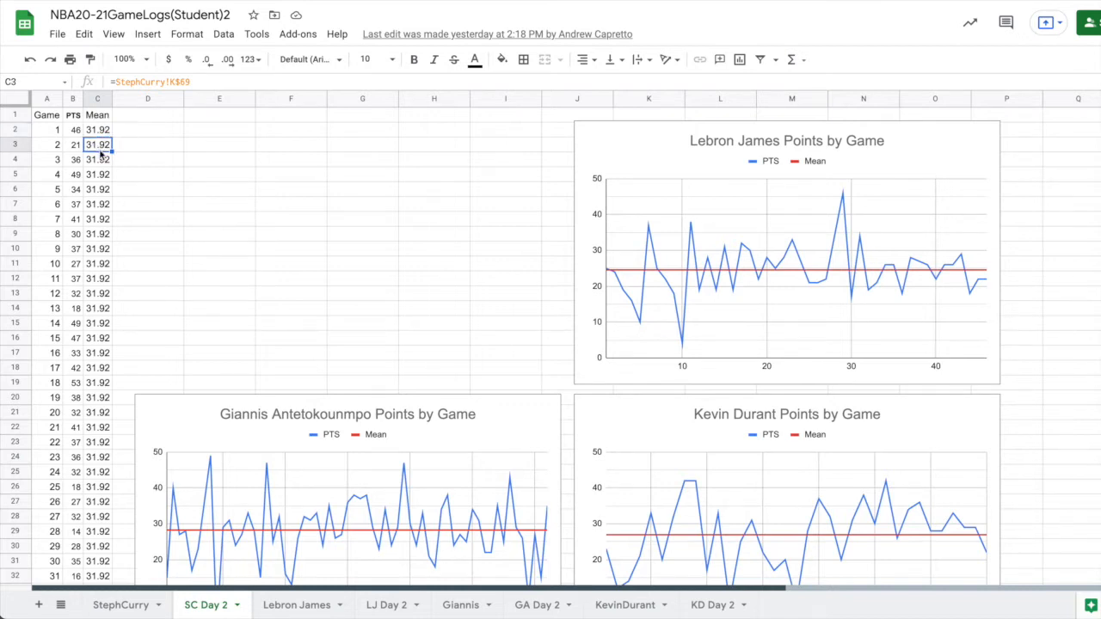
pyautogui.click(101, 160)
pyautogui.click(100, 130)
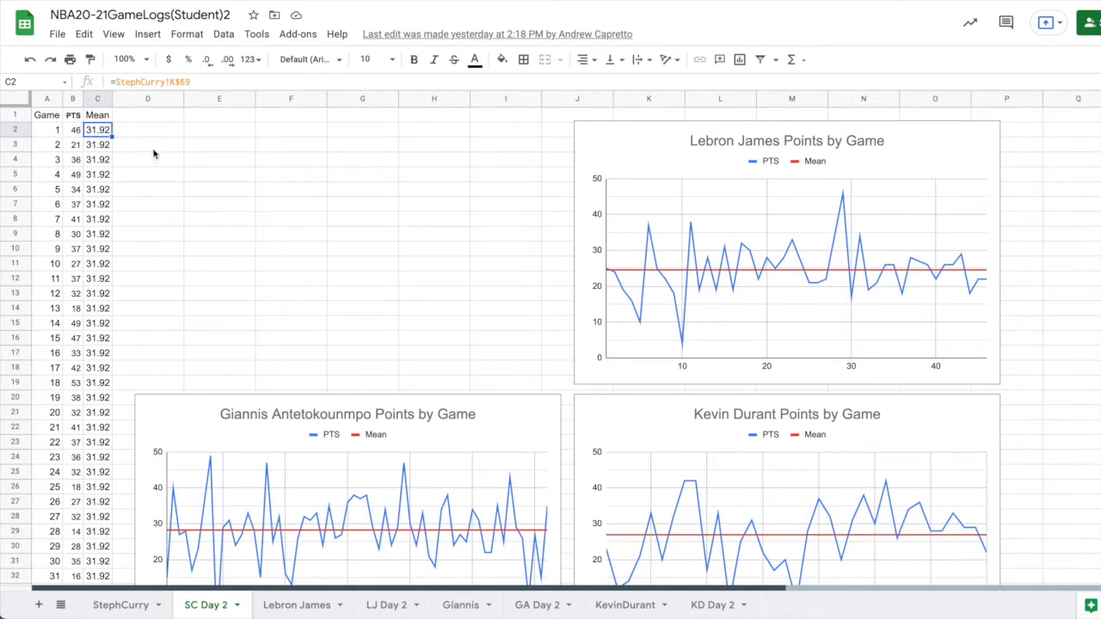
# Clear all game numbers from A2:A65 in the Game column.
pyautogui.scroll(-10, 57, 453)
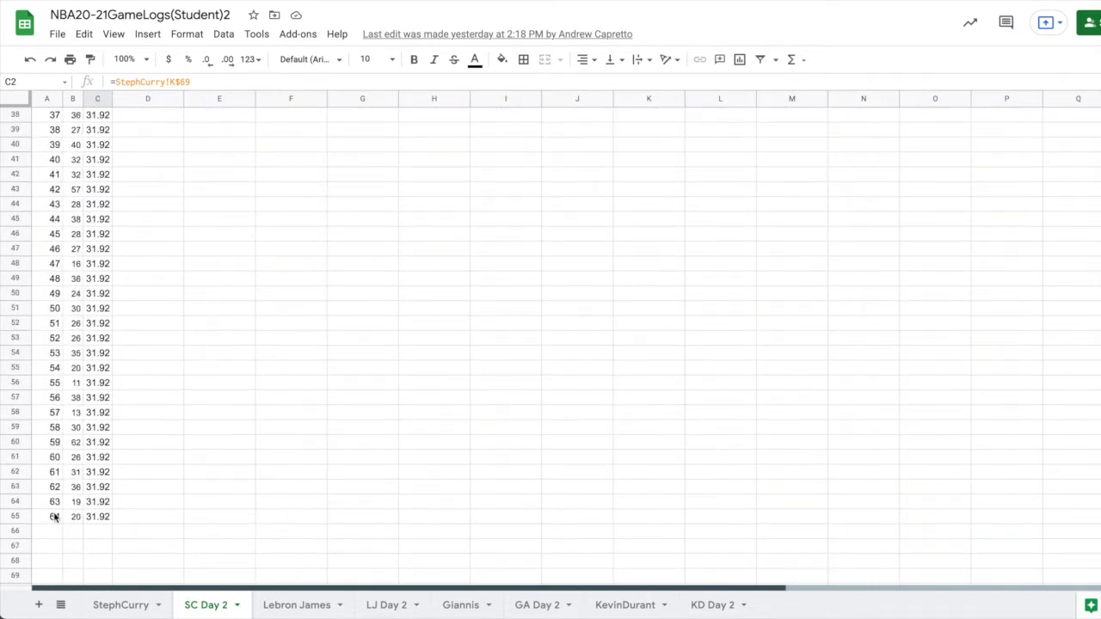
pyautogui.moveTo(54, 516); pyautogui.dragTo(52, 293)
pyautogui.moveTo(67, 74); pyautogui.dragTo(55, 129)
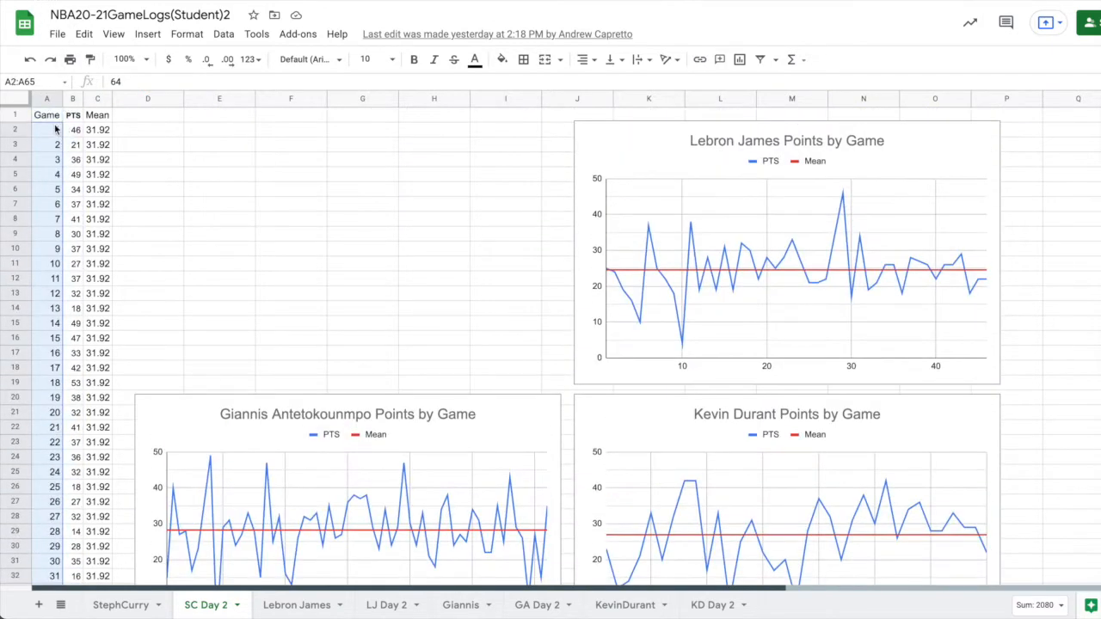
pyautogui.press('Delete')
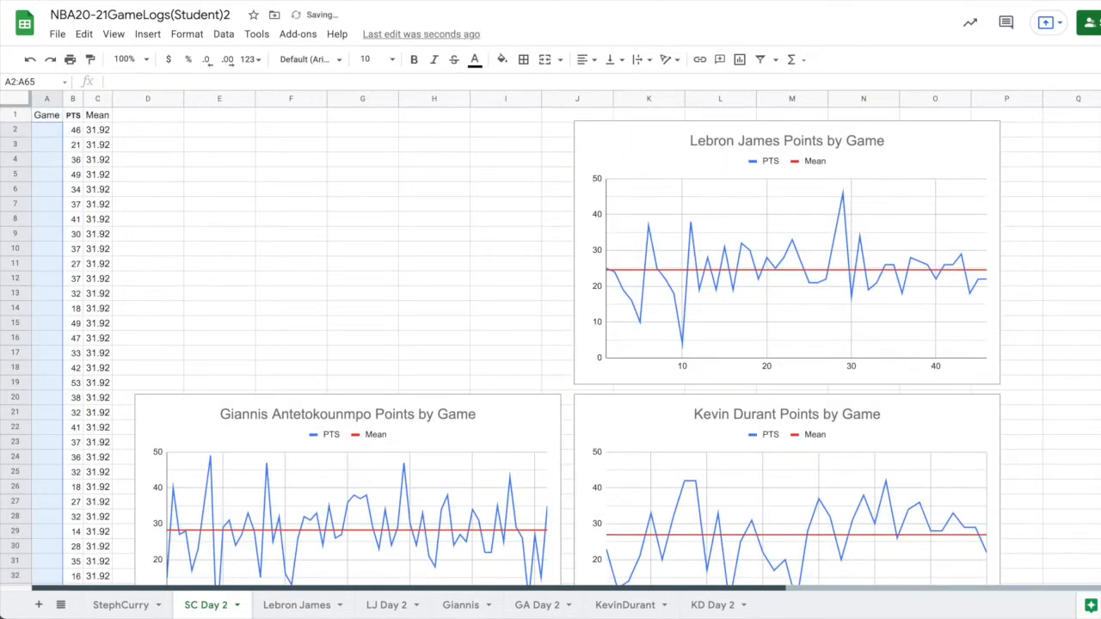
# Enter 1 and 2 in A2 and A3 and fill the number series down to A16.
pyautogui.click(51, 133)
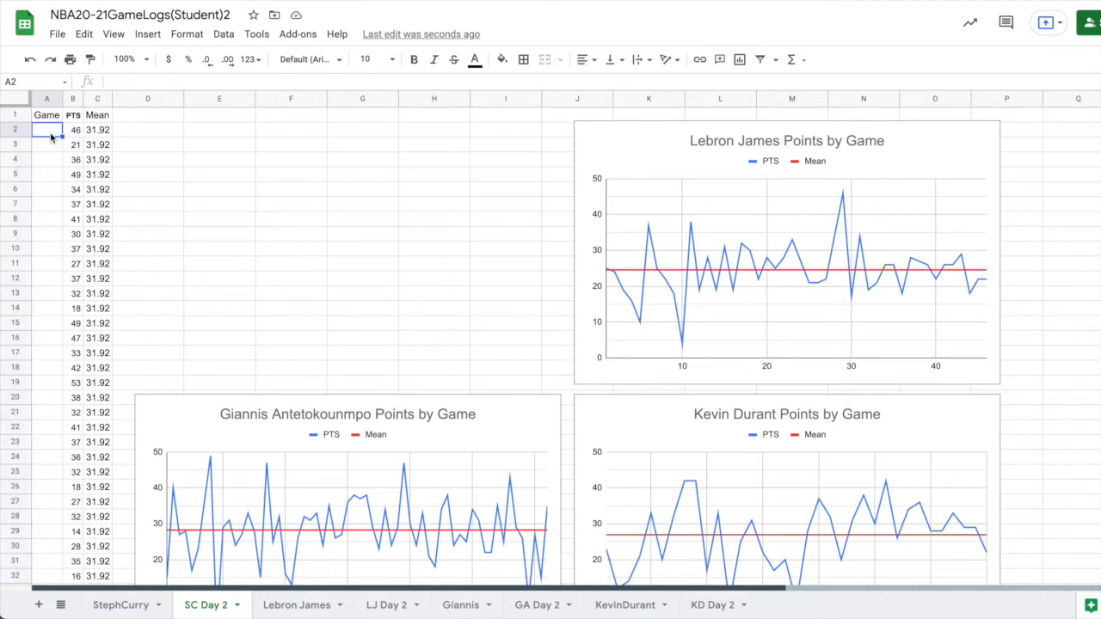
pyautogui.write('1')
pyautogui.press('Return')
pyautogui.write('2')
pyautogui.press('Return')
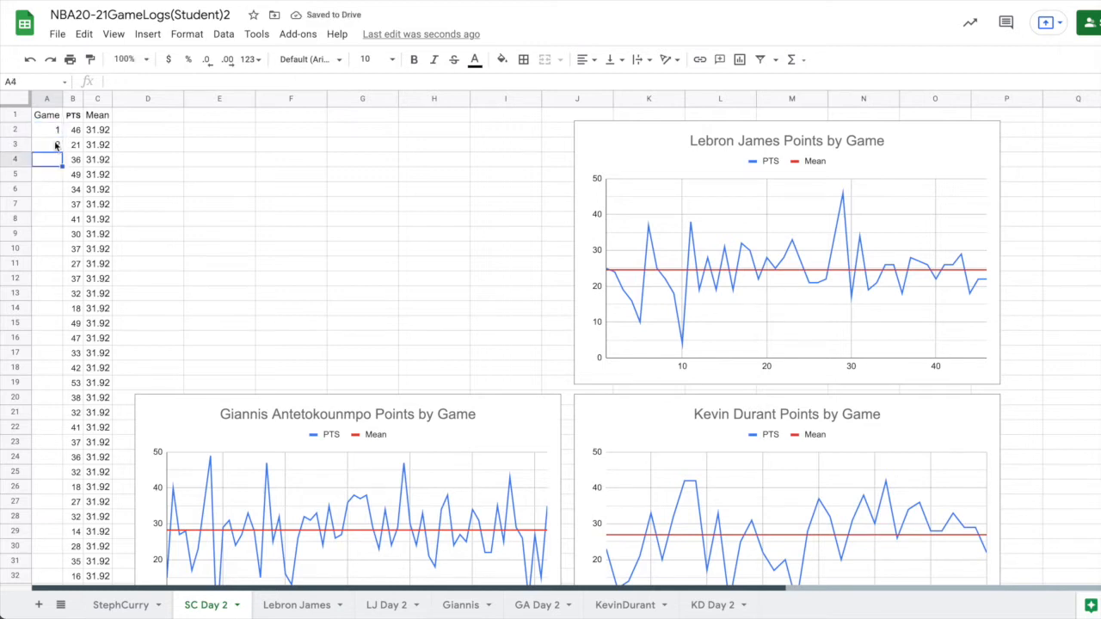
pyautogui.moveTo(54, 131); pyautogui.dragTo(51, 147)
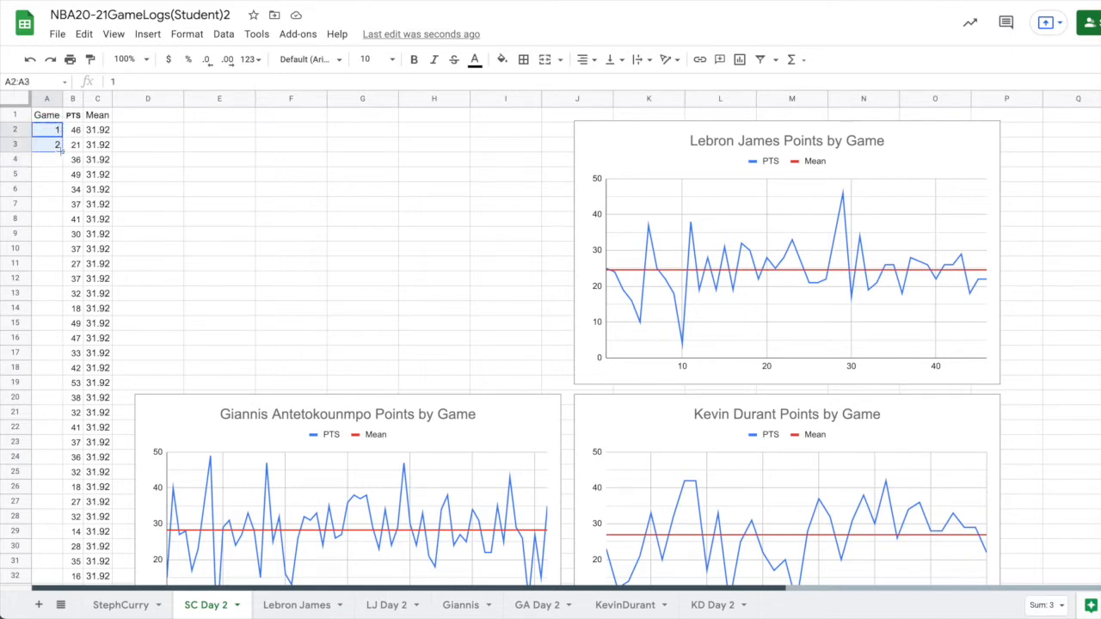
pyautogui.moveTo(62, 151); pyautogui.dragTo(62, 346)
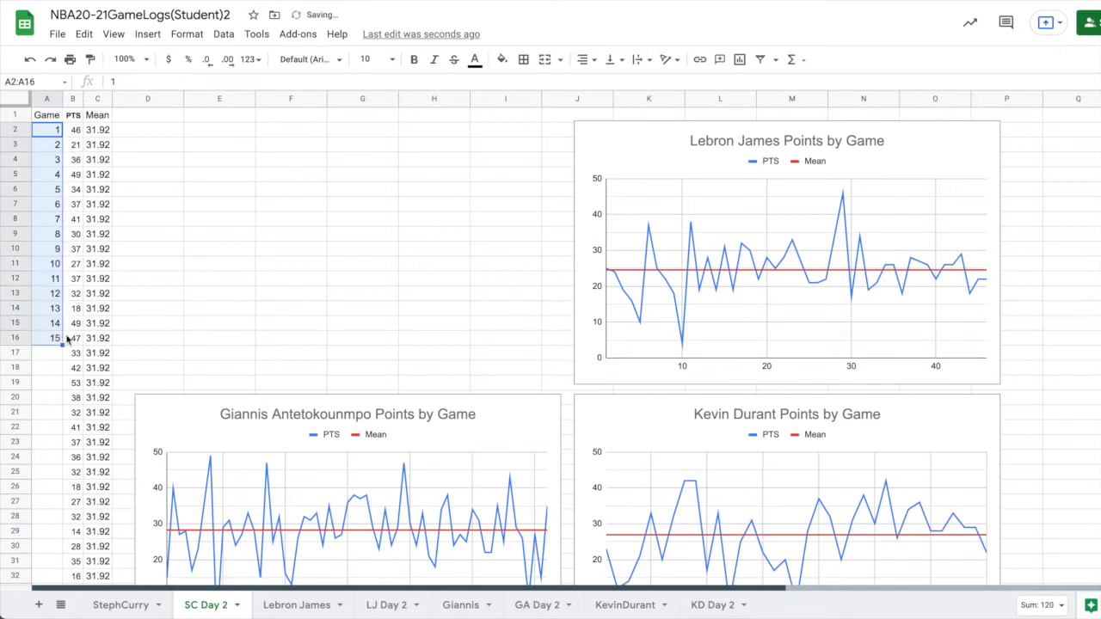
# Enter 20 in A17 and extend the count-by-five pattern from A16:A17 down to A21.
pyautogui.click(56, 353)
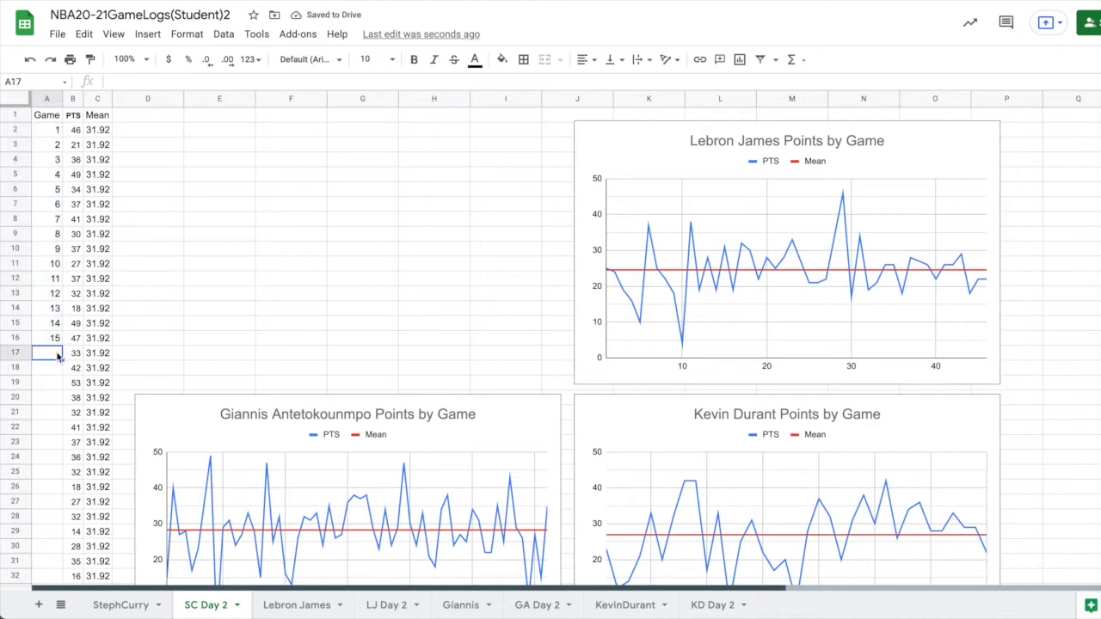
pyautogui.write('20')
pyautogui.press('Return')
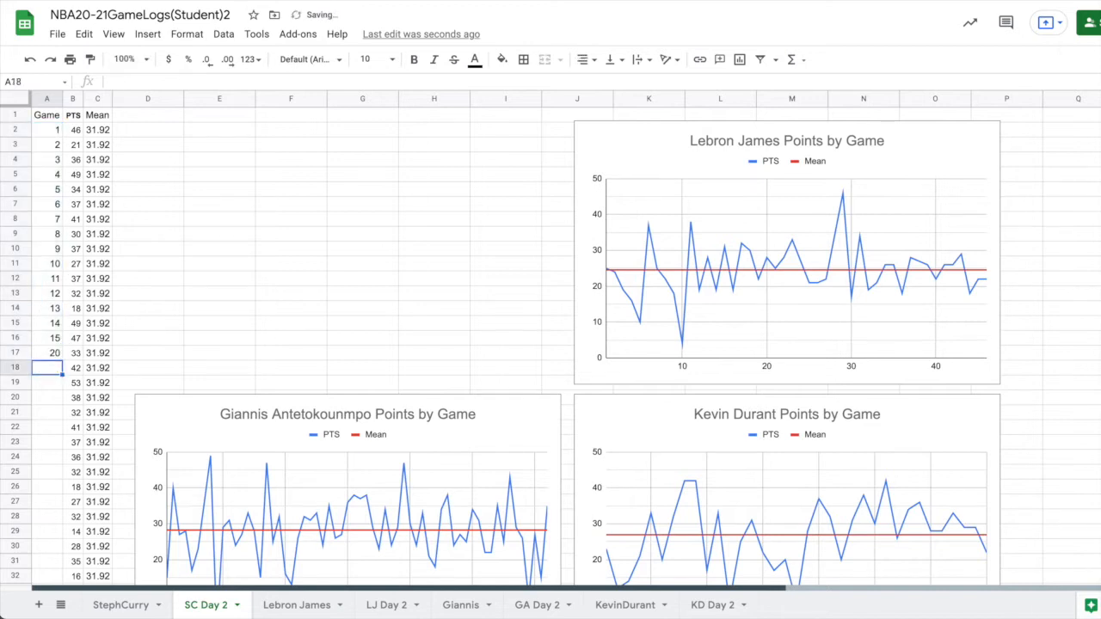
pyautogui.moveTo(48, 341); pyautogui.dragTo(55, 417)
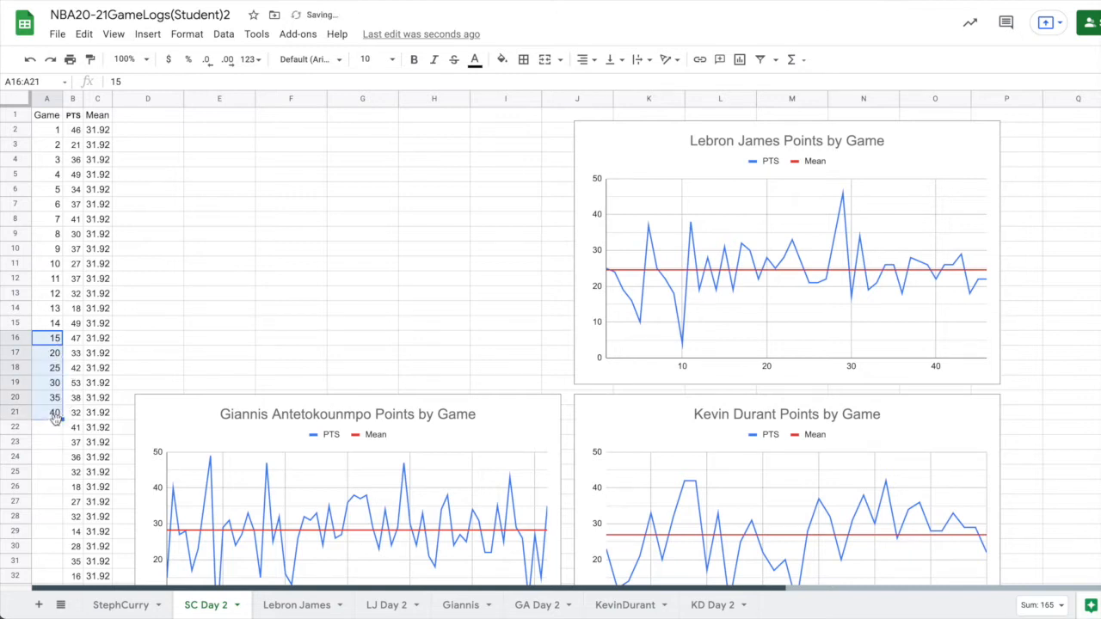
# Fill the consecutive game numbers from 13 and 14 in A14:A15 down to A65.
pyautogui.click(58, 313)
pyautogui.moveTo(56, 311); pyautogui.dragTo(54, 502)
pyautogui.click(62, 330)
pyautogui.scroll(10, 147, 373)
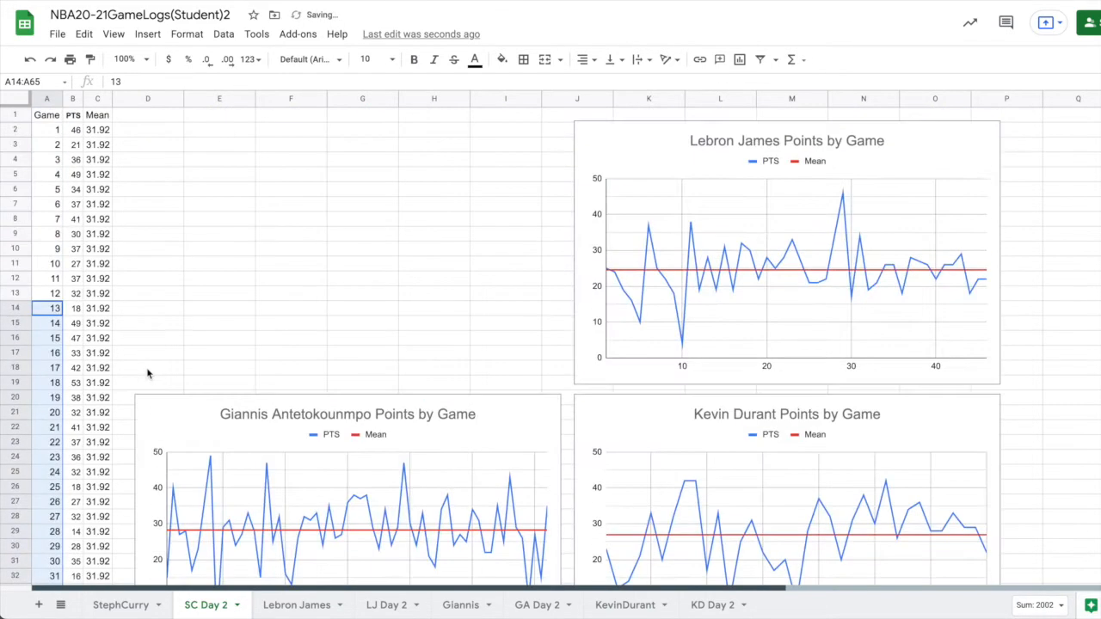
pyautogui.click(136, 248)
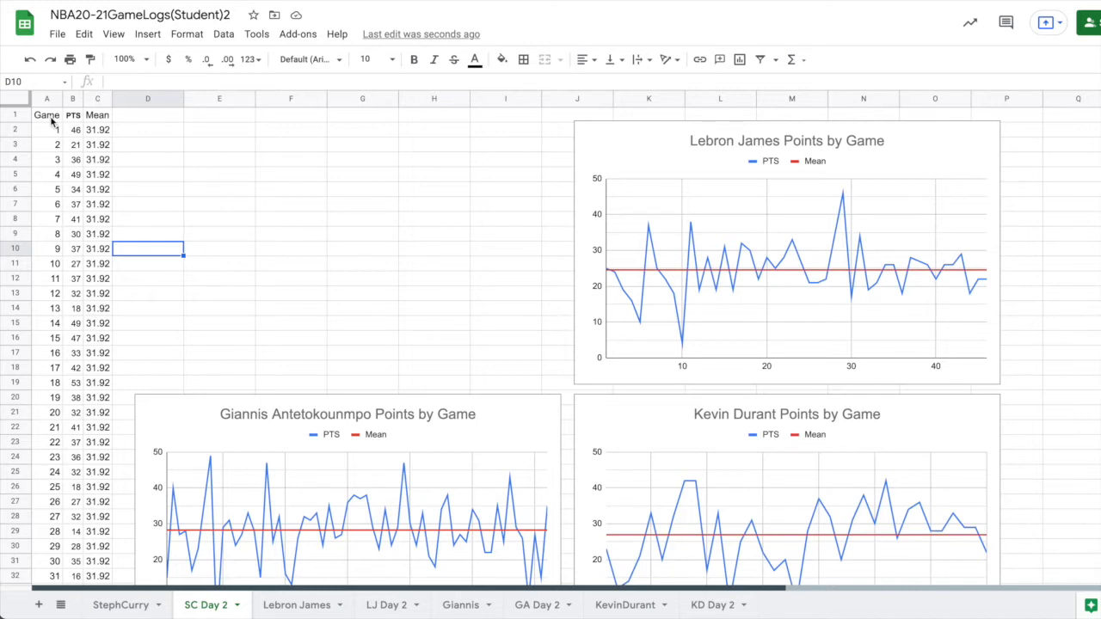
# Insert a line chart from A1:C65 and place it in the empty area above the Giannis Antetokounmpo chart.
pyautogui.moveTo(51, 122); pyautogui.dragTo(87, 480)
pyautogui.scroll(10, 221, 361)
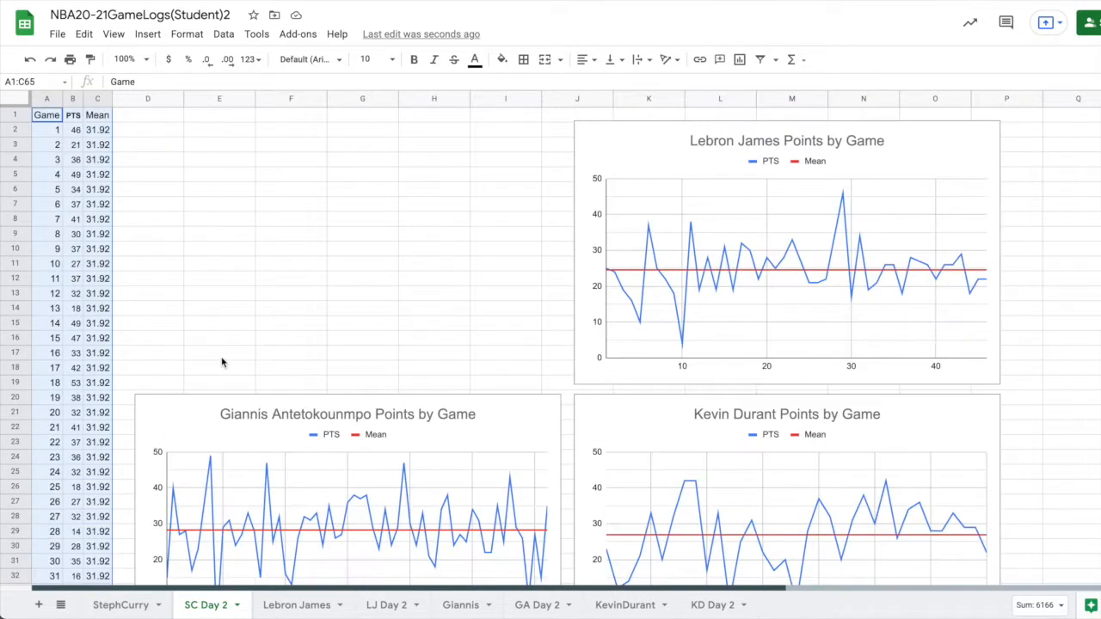
pyautogui.click(742, 60)
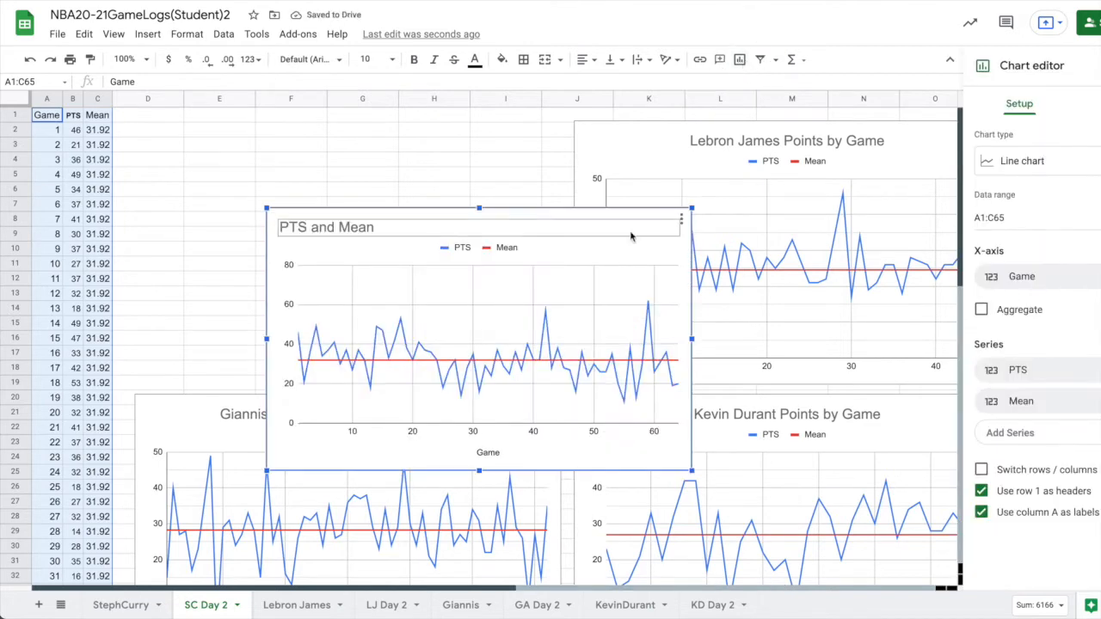
pyautogui.moveTo(639, 249); pyautogui.dragTo(501, 160)
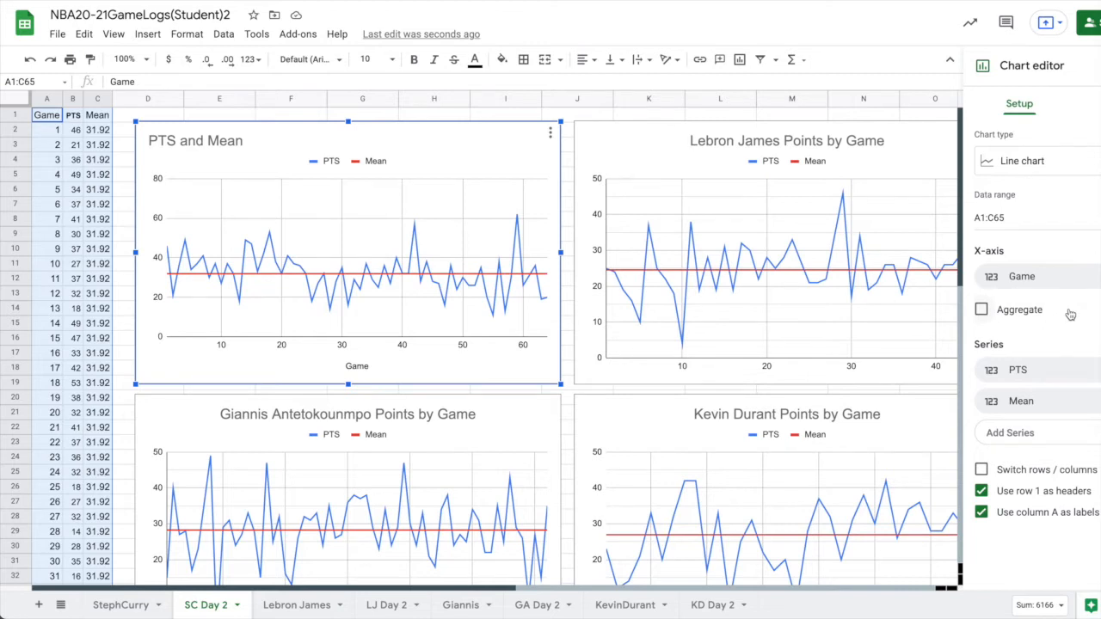
pyautogui.click(1034, 161)
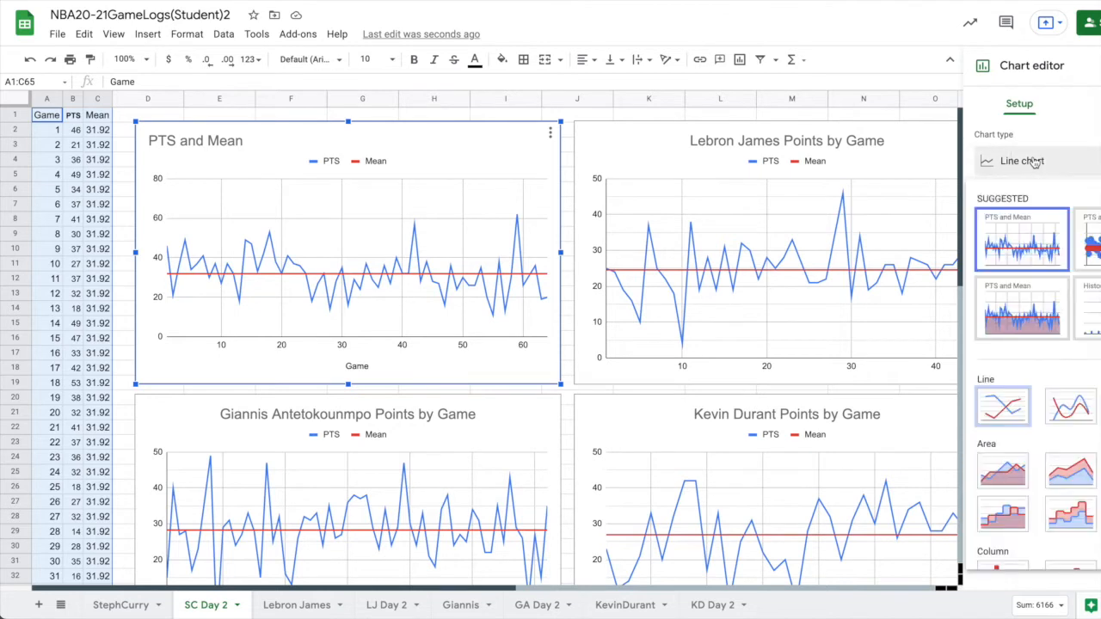
pyautogui.click(1076, 143)
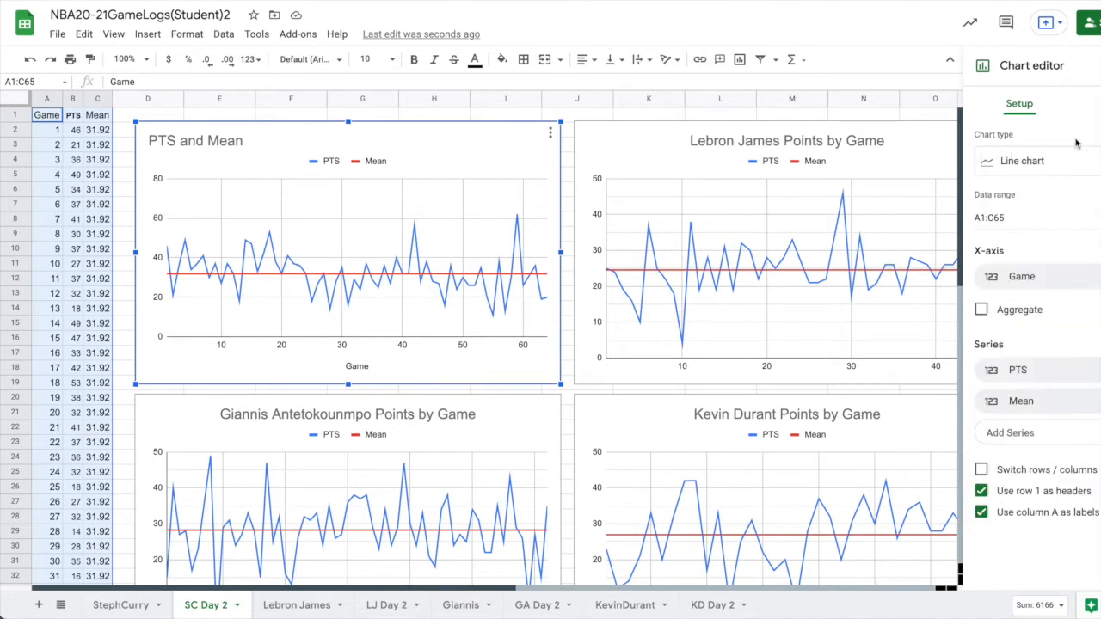
# Change the new chart's title to "Steph Curry Points by Game" and centre it.
pyautogui.click(1089, 105)
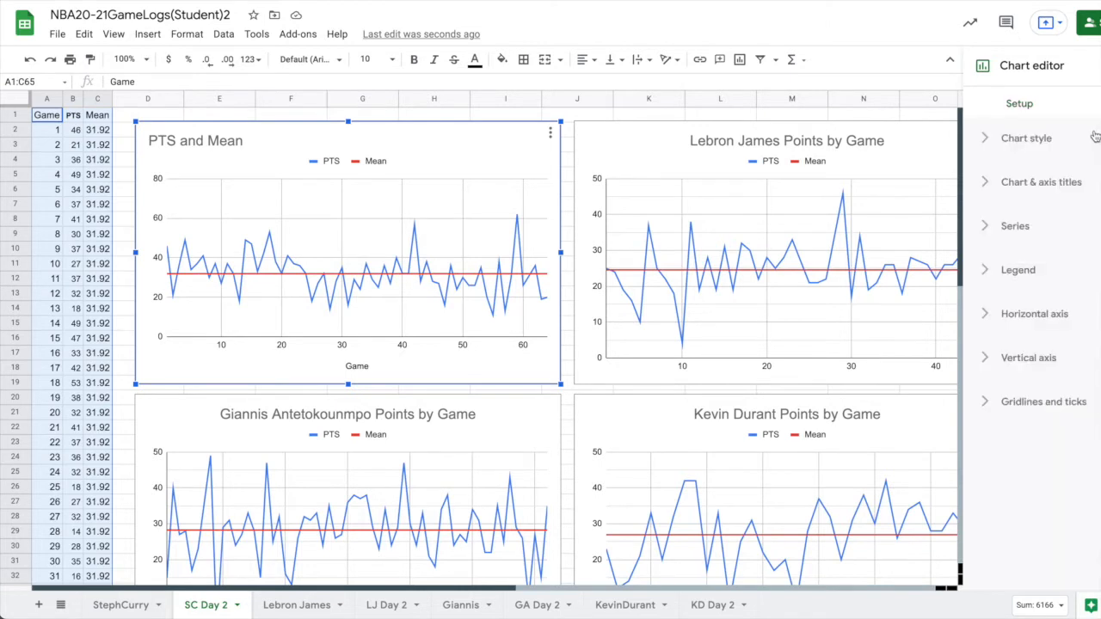
pyautogui.click(1035, 185)
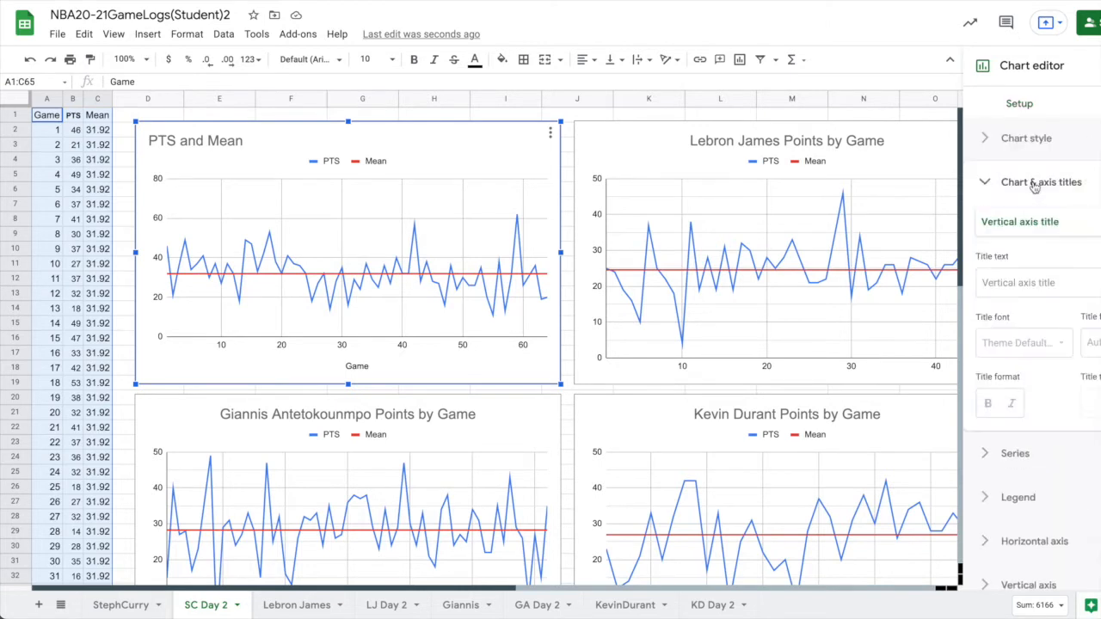
pyautogui.click(1025, 227)
pyautogui.click(1038, 156)
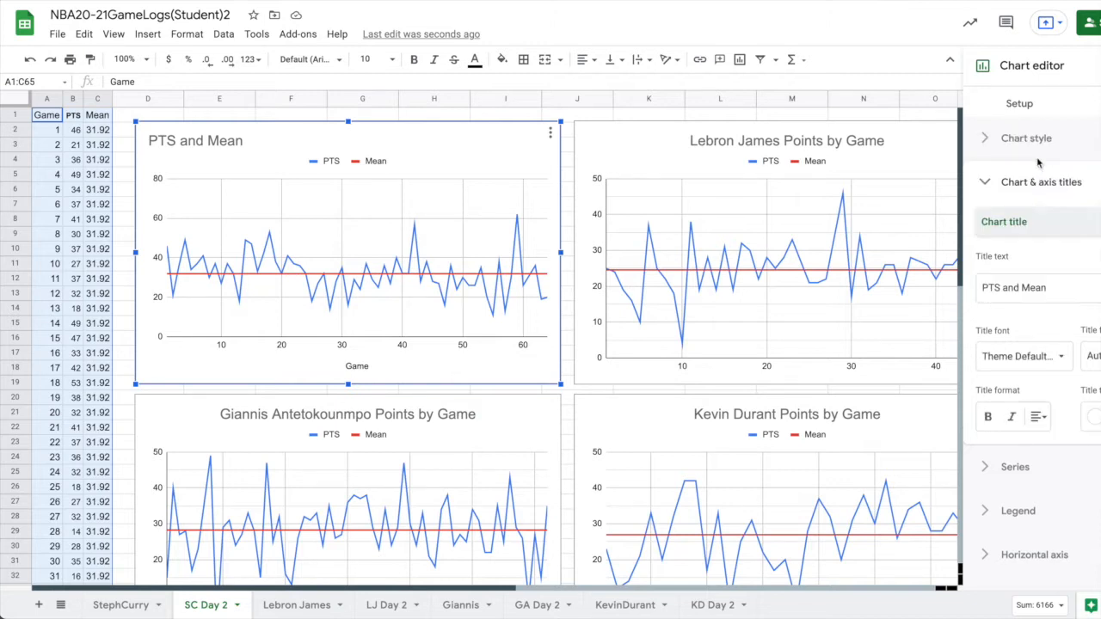
pyautogui.moveTo(1043, 290); pyautogui.dragTo(975, 295)
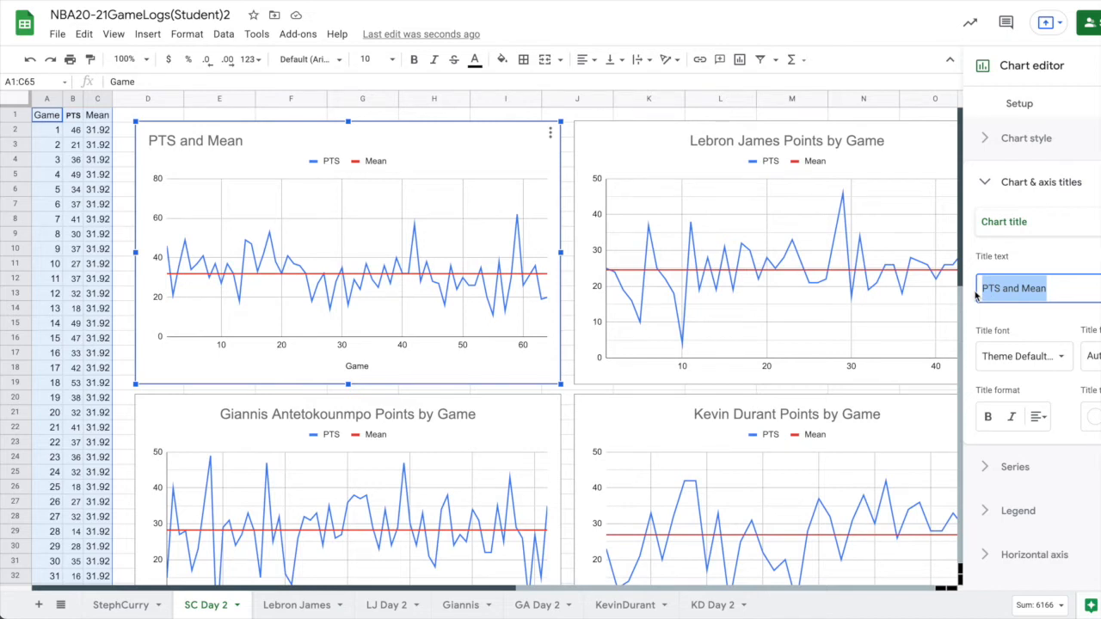
pyautogui.write('Step')
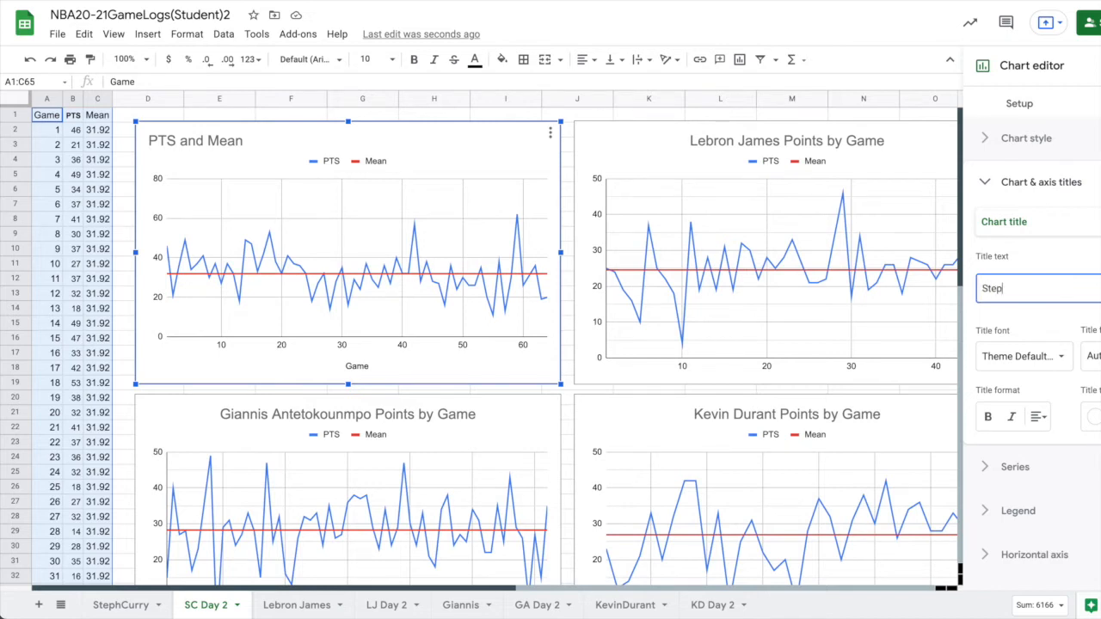
pyautogui.write('h Curry Points by Gam')
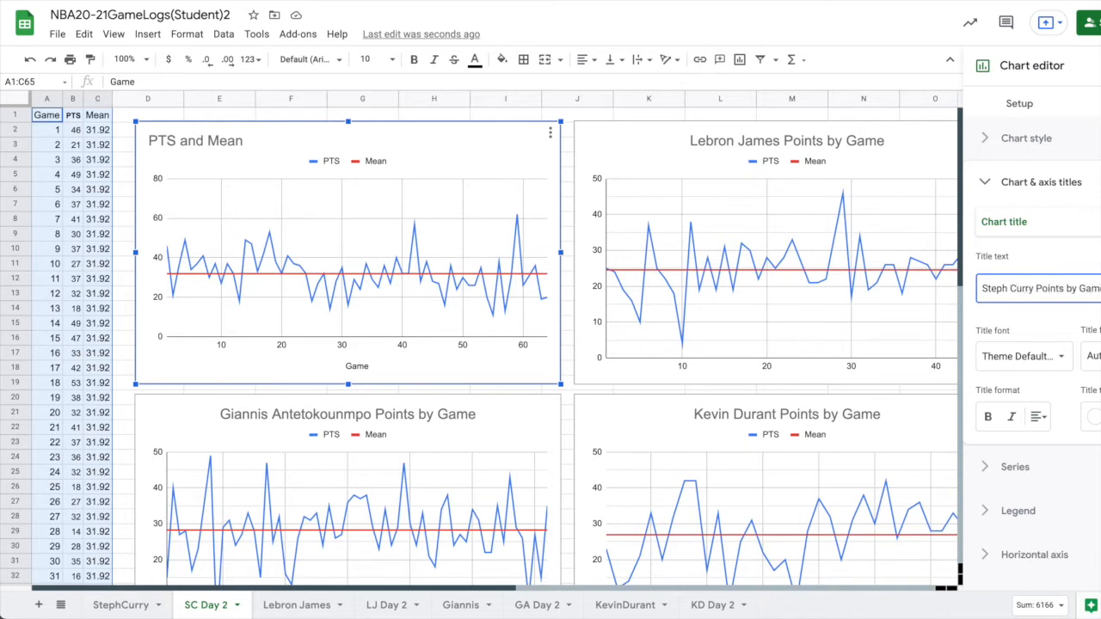
pyautogui.click(1039, 417)
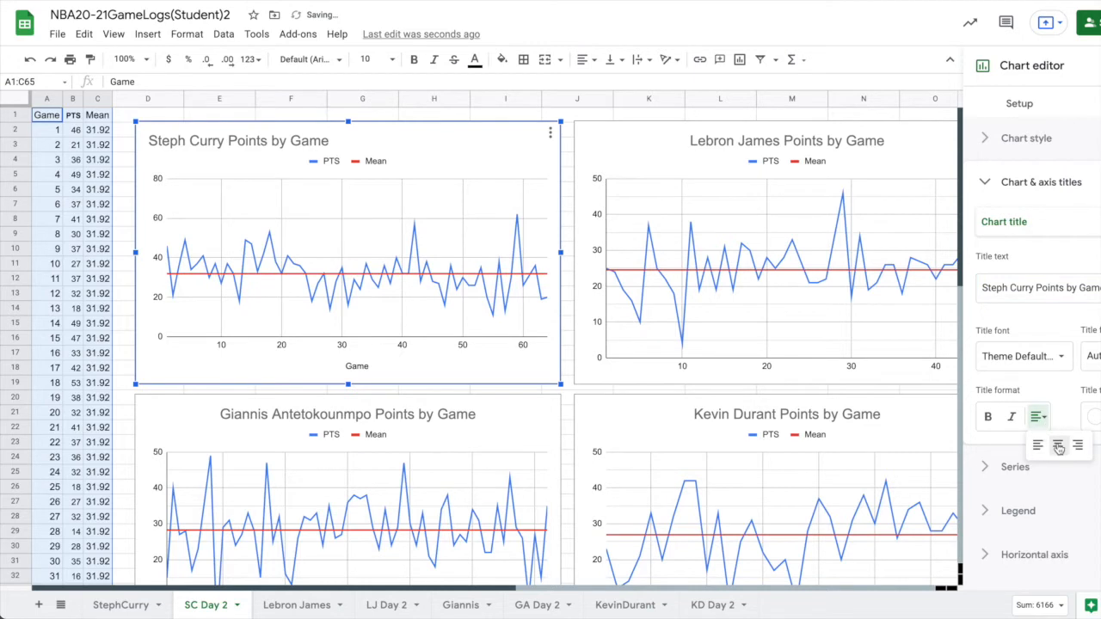
pyautogui.click(1058, 446)
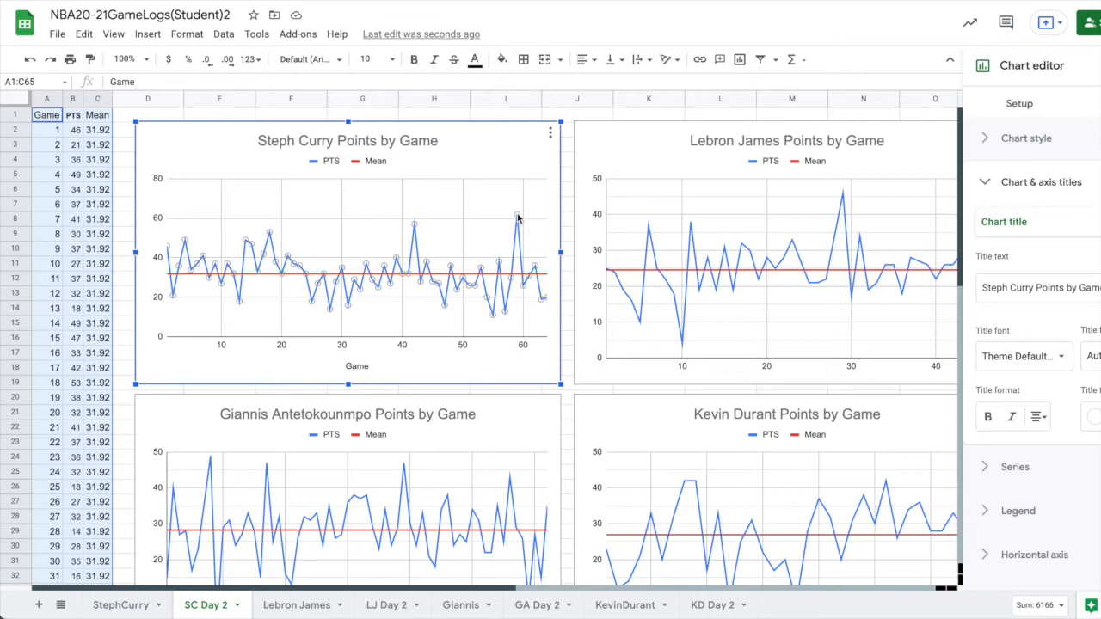
# Set the Steph Curry chart's vertical axis title to "Points".
pyautogui.click(1016, 224)
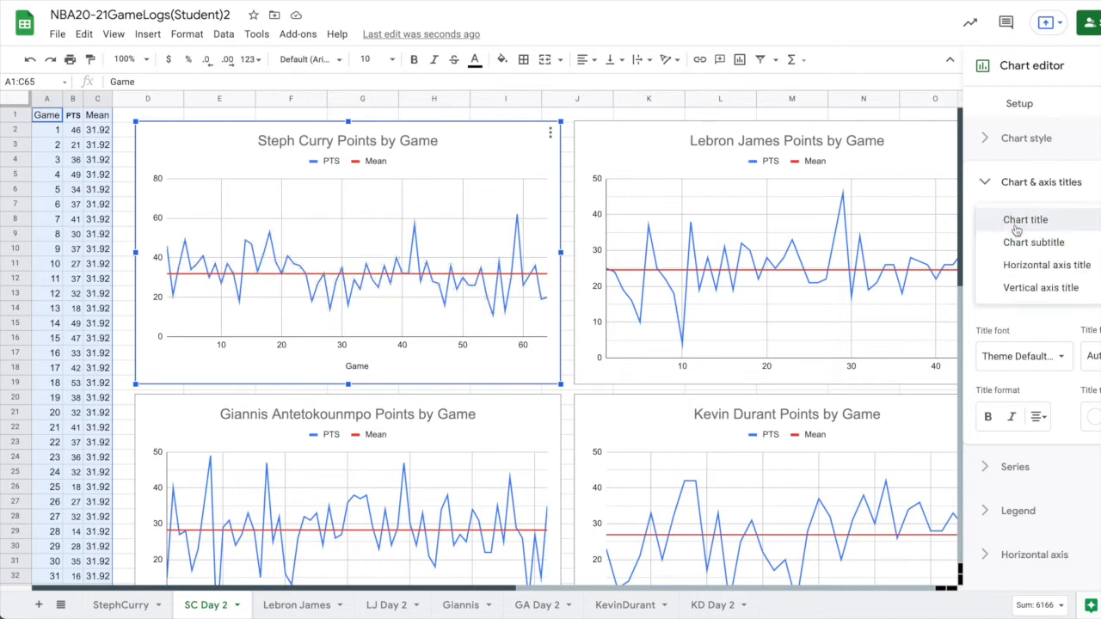
pyautogui.click(1030, 286)
pyautogui.click(1033, 283)
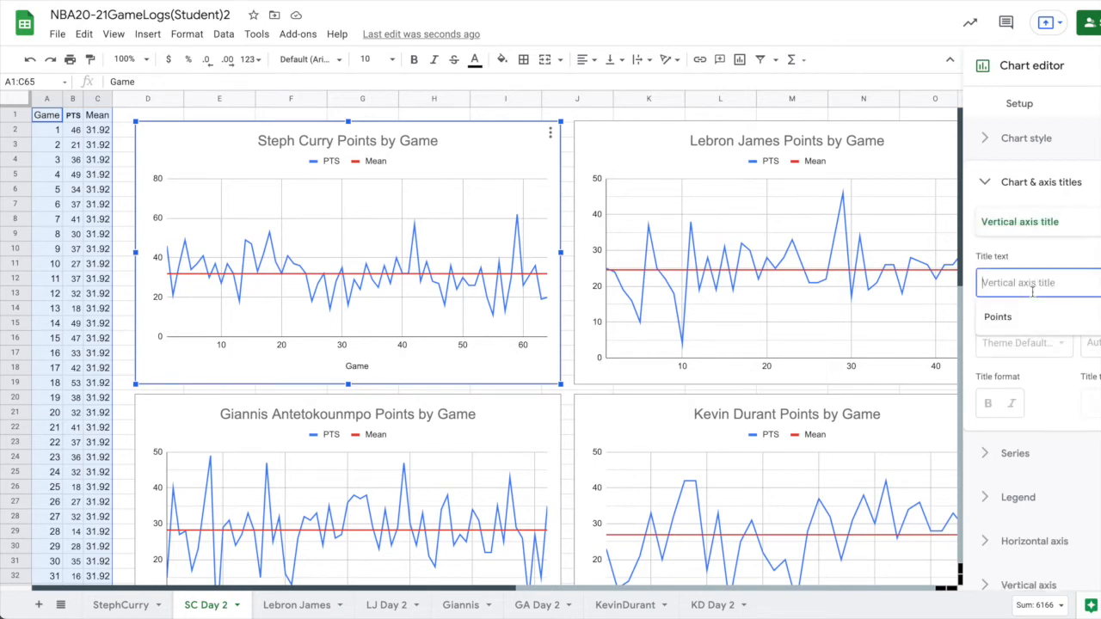
pyautogui.write('Points')
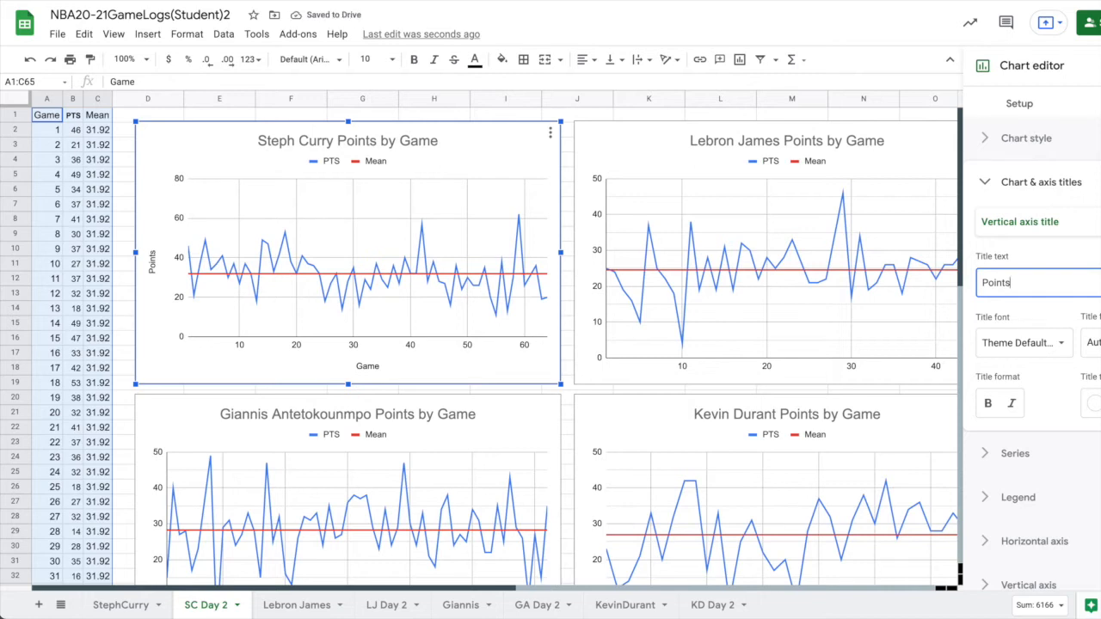
# Set the Steph Curry chart's horizontal axis title to "Game Number".
pyautogui.click(1043, 224)
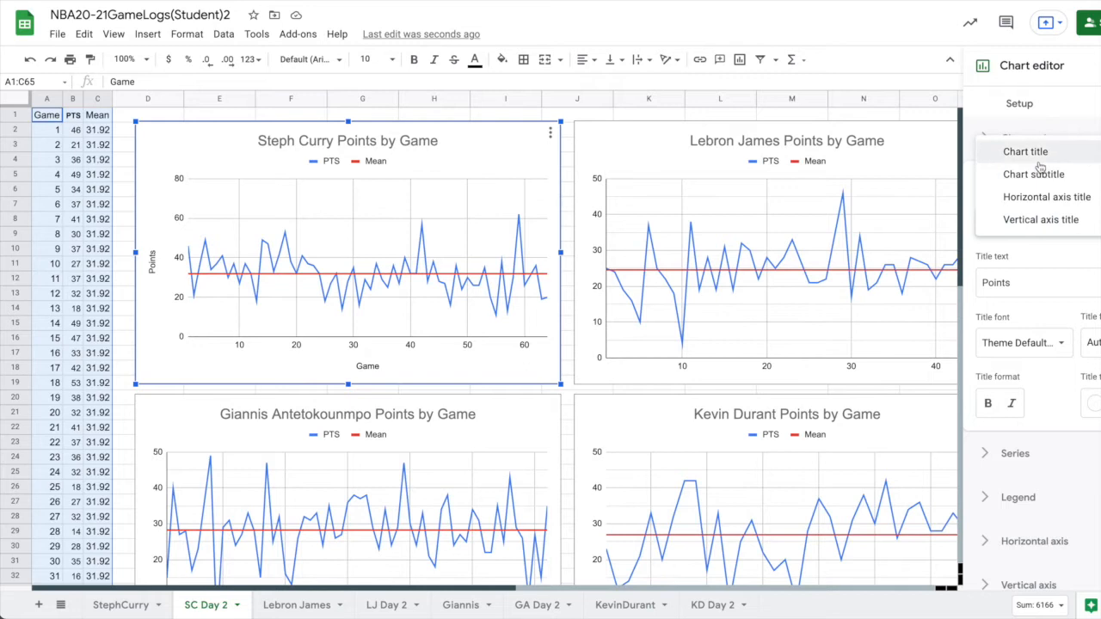
pyautogui.click(1046, 197)
pyautogui.click(1048, 290)
pyautogui.write('Number')
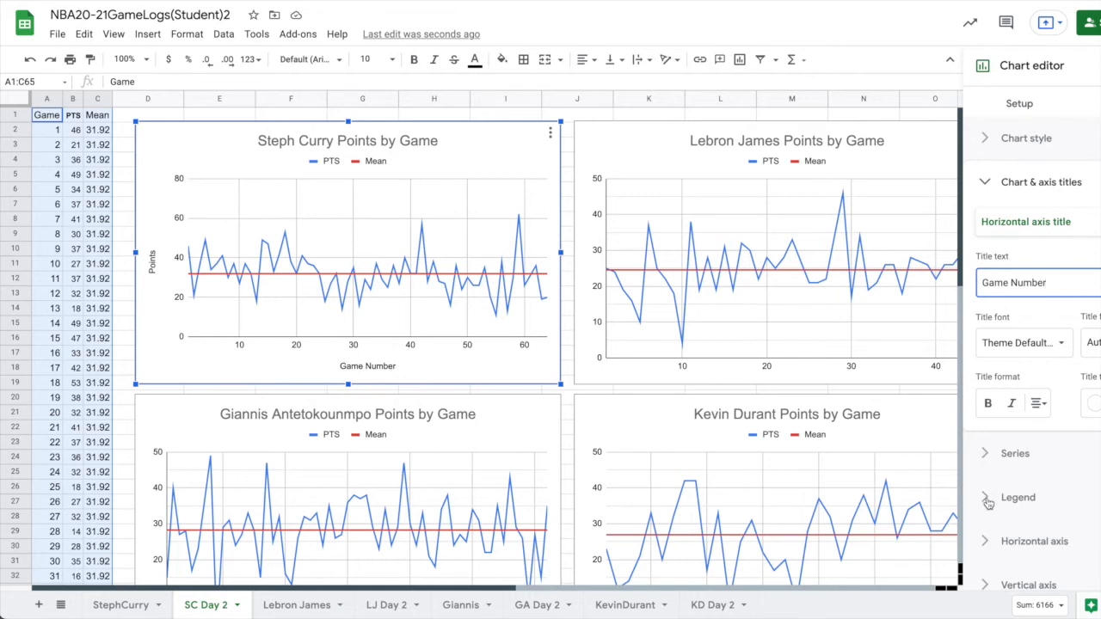
# Show the vertical axis line on the Steph Curry chart.
pyautogui.scroll(-1, 988, 503)
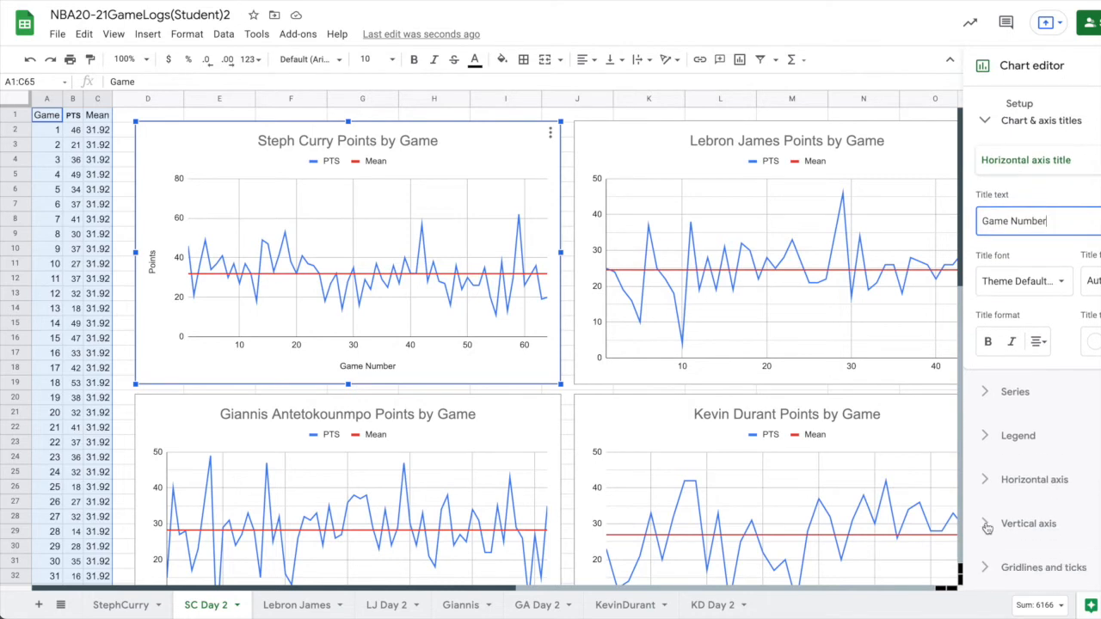
pyautogui.click(987, 525)
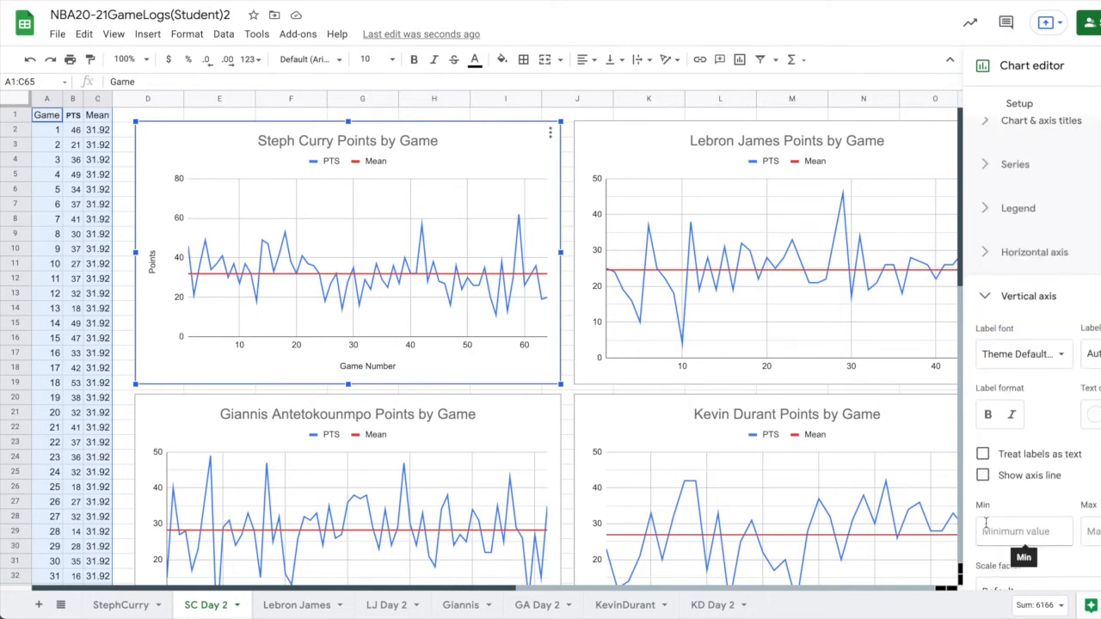
pyautogui.click(983, 477)
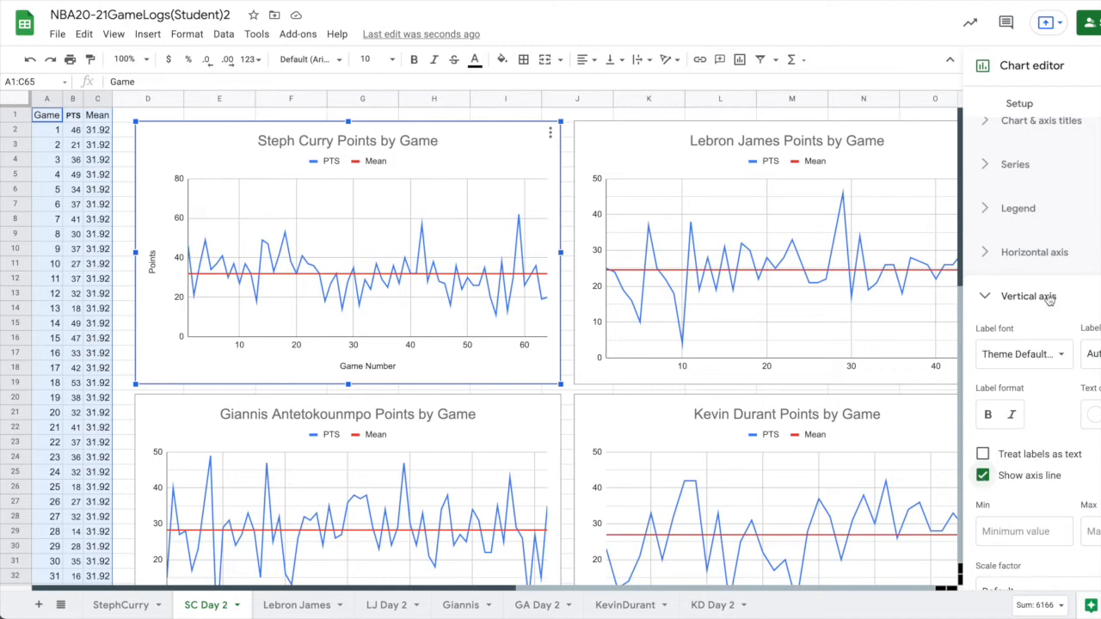
pyautogui.scroll(-1, 744, 450)
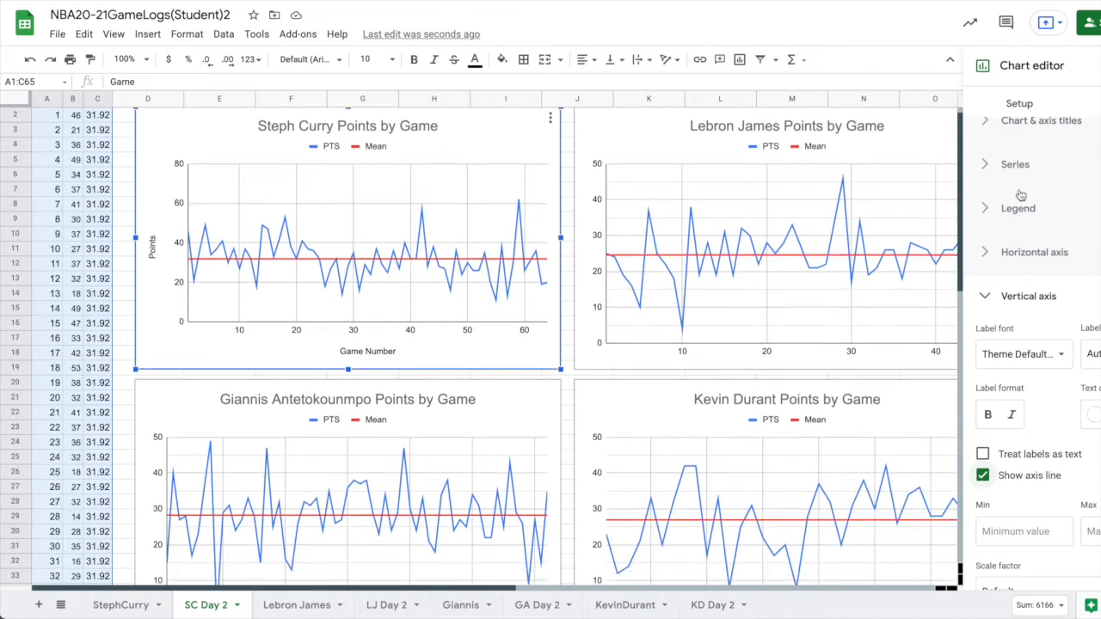
# Add the horizontal axis title "Game Number" to the Lebron James chart.
pyautogui.click(1030, 129)
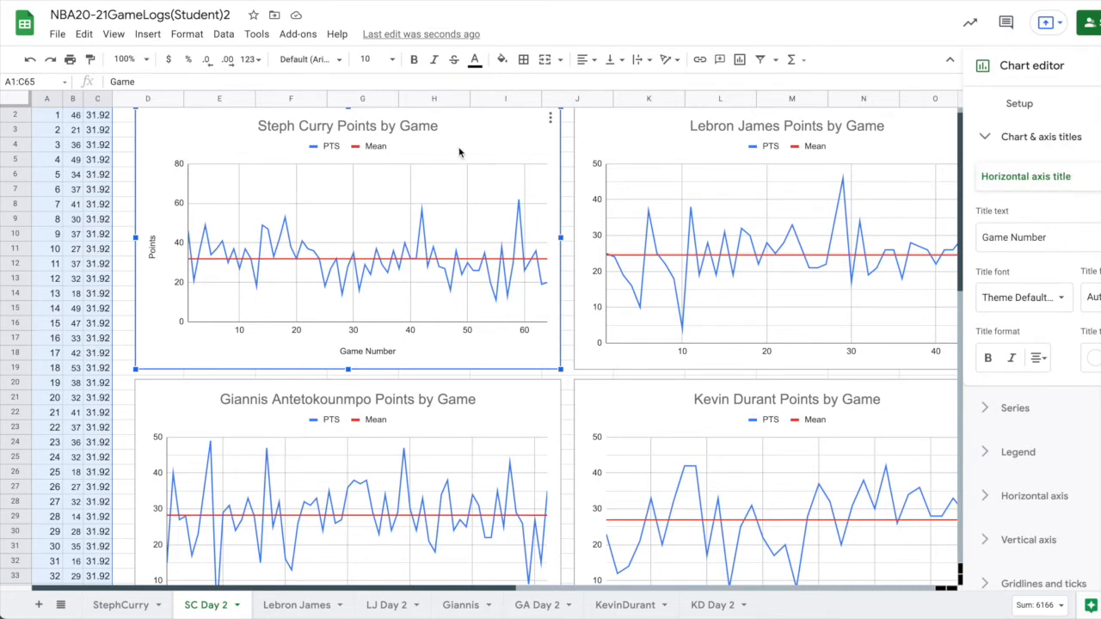
pyautogui.click(638, 144)
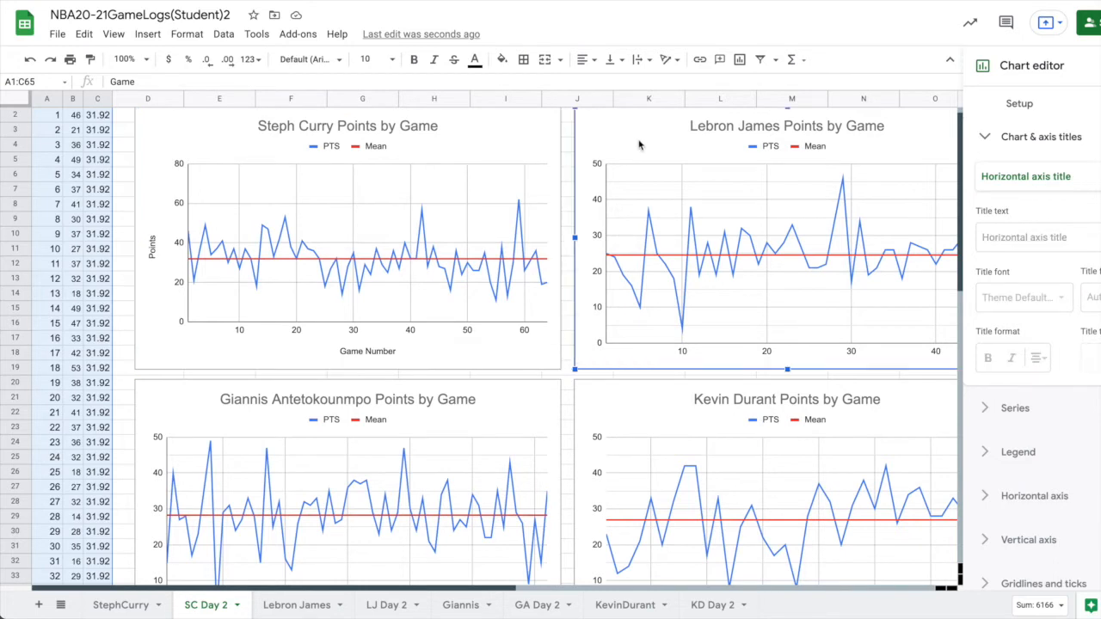
pyautogui.click(1045, 240)
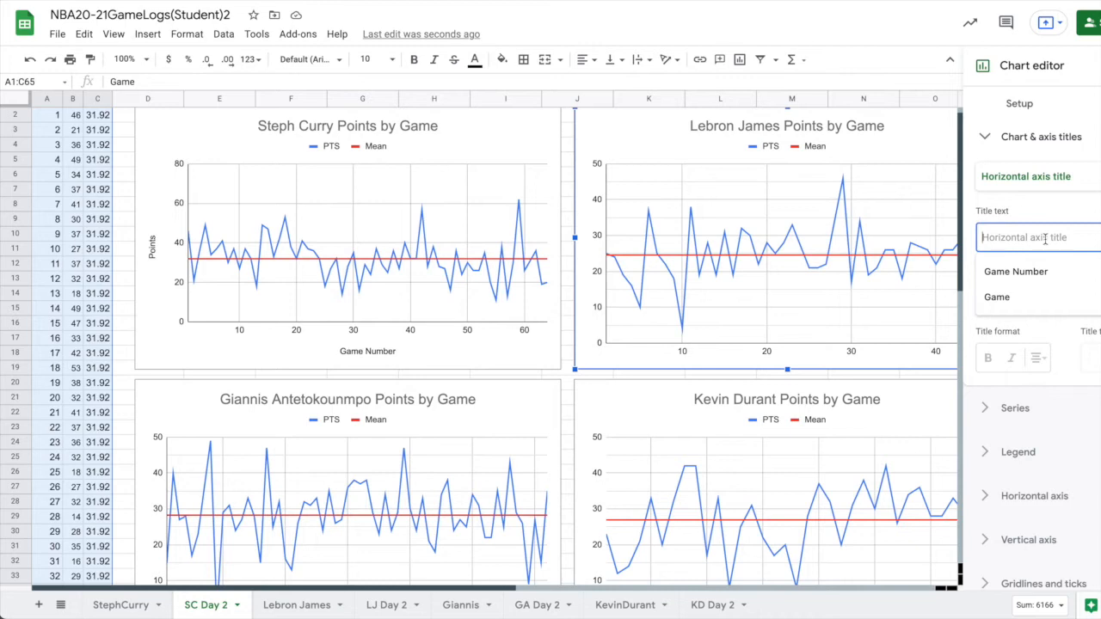
pyautogui.write('Game Number')
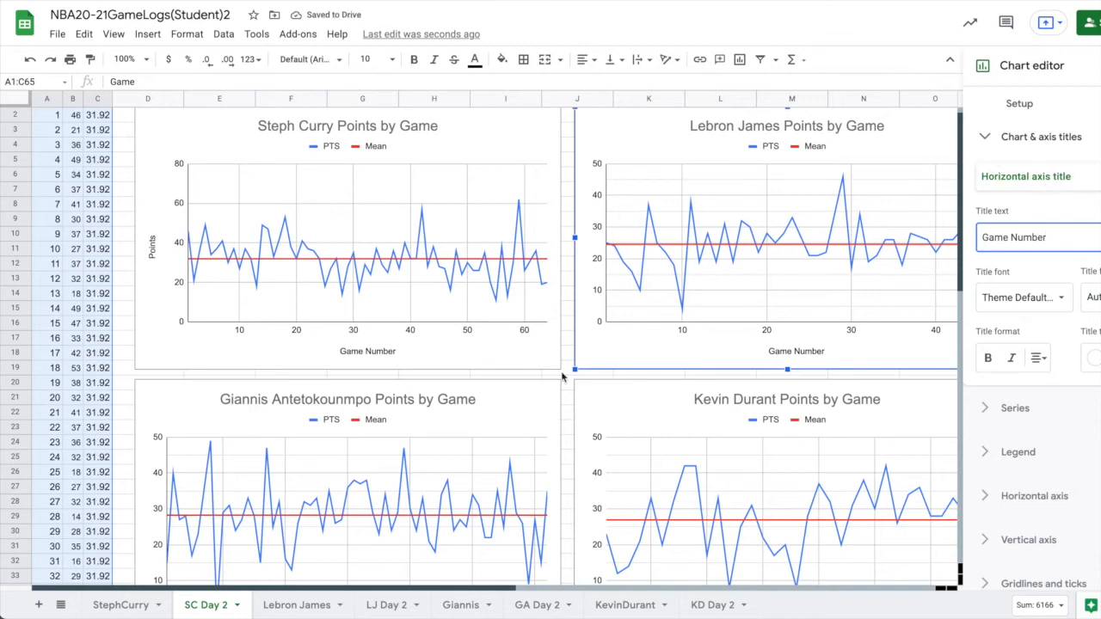
# Add the horizontal axis title "Game Number" to the Giannis Antetokounmpo chart.
pyautogui.click(495, 426)
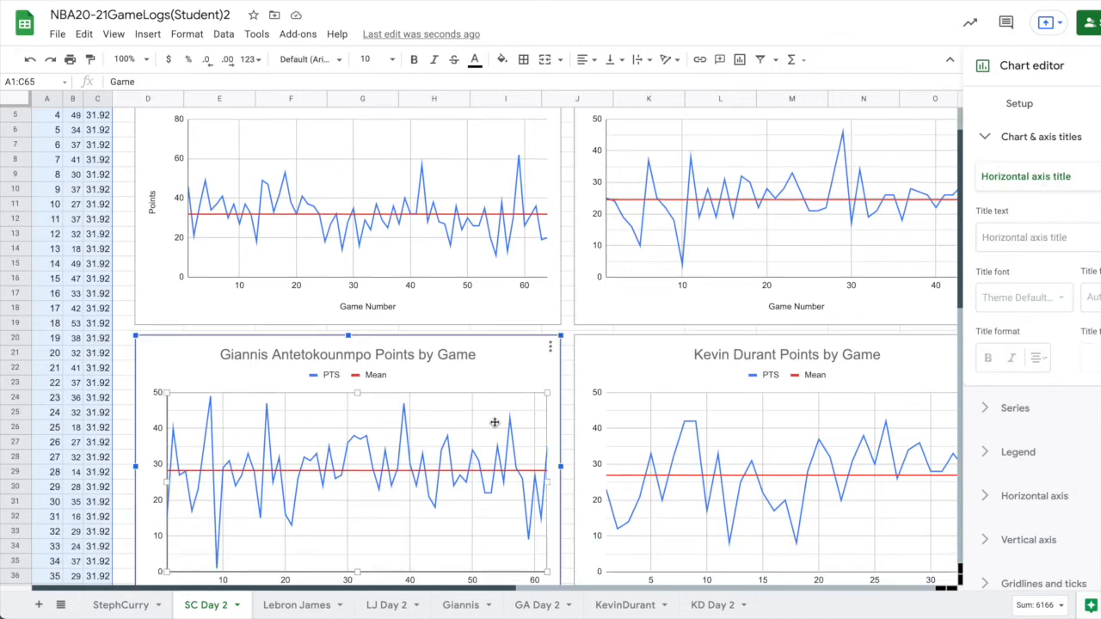
pyautogui.click(1042, 237)
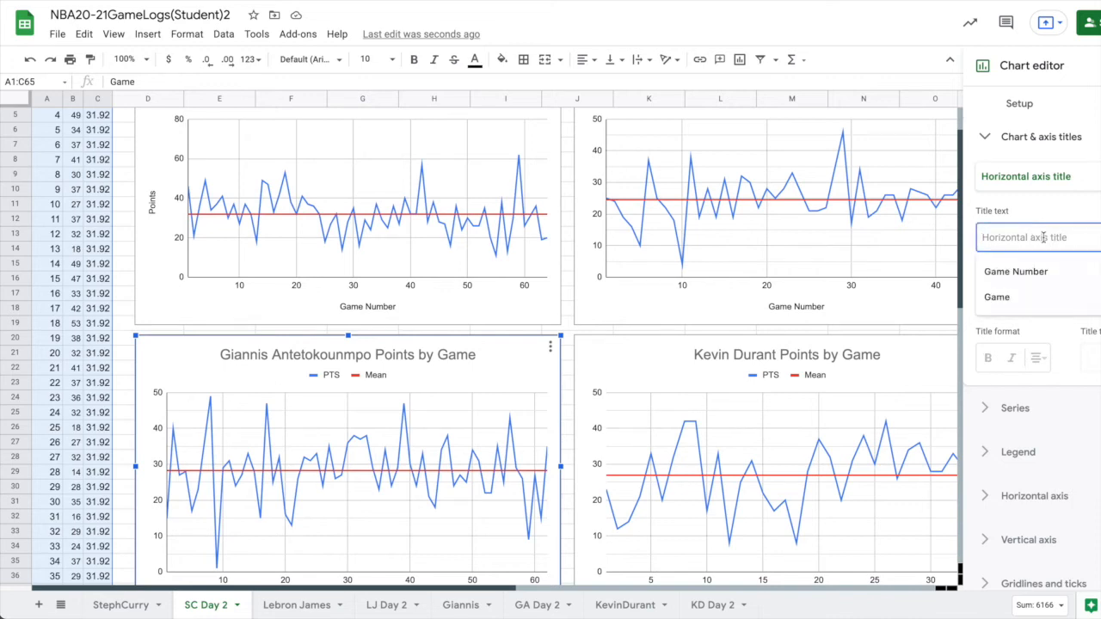
pyautogui.write('Game Number')
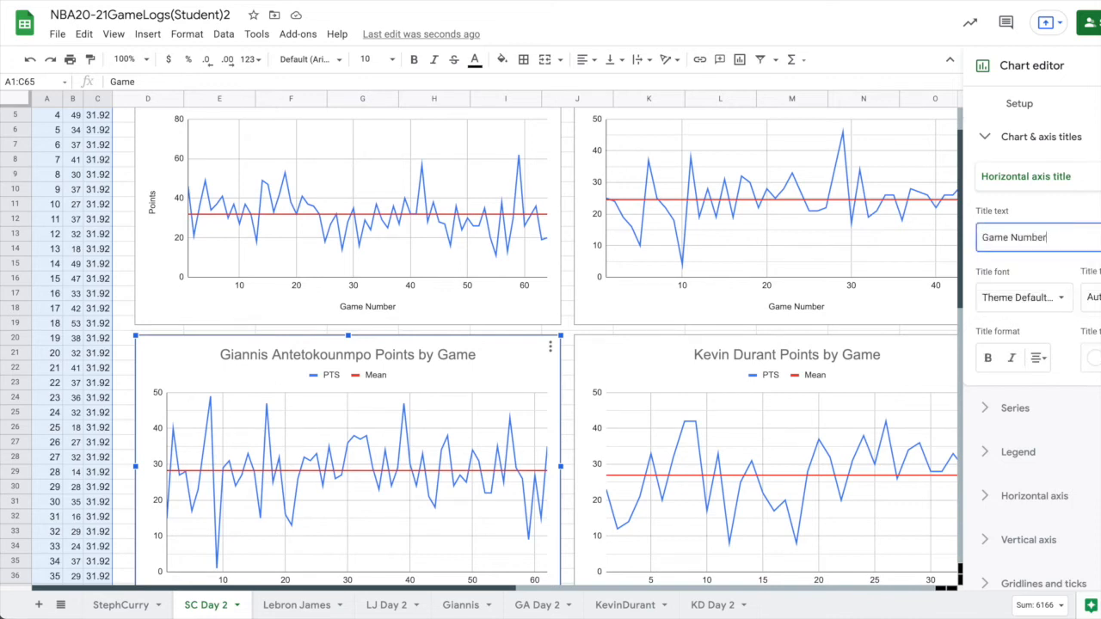
# Add the horizontal axis title "Game Number" to the Kevin Durant chart.
pyautogui.click(880, 351)
pyautogui.click(1032, 239)
pyautogui.write('Game Number')
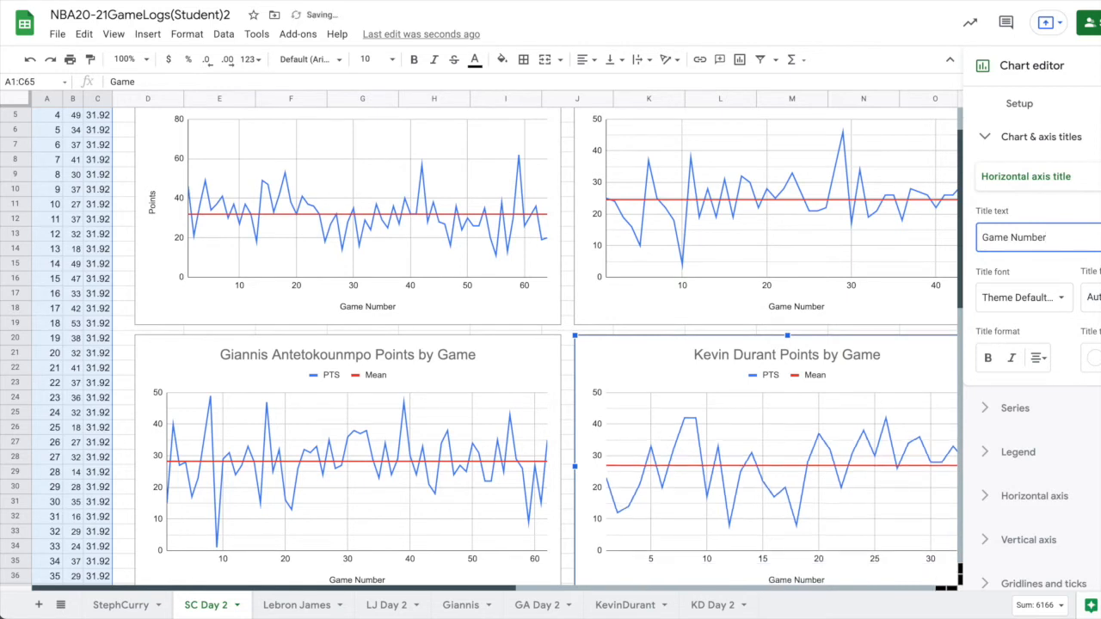
# Add the vertical axis title "Points" to the Kevin Durant chart.
pyautogui.click(1048, 180)
pyautogui.click(1048, 196)
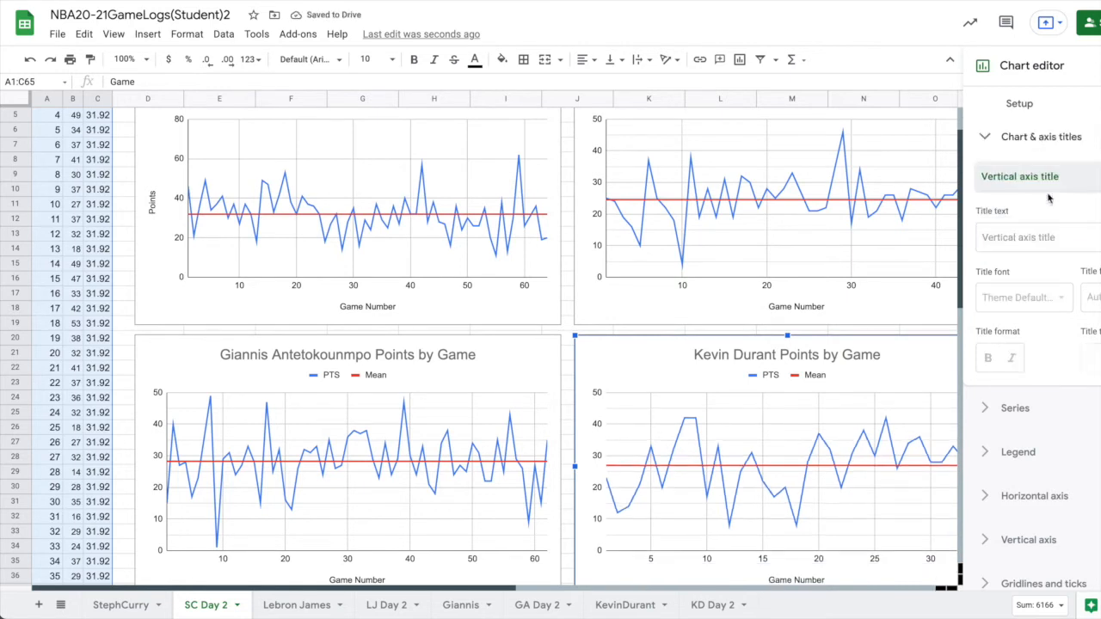
pyautogui.click(1023, 237)
pyautogui.write('Points')
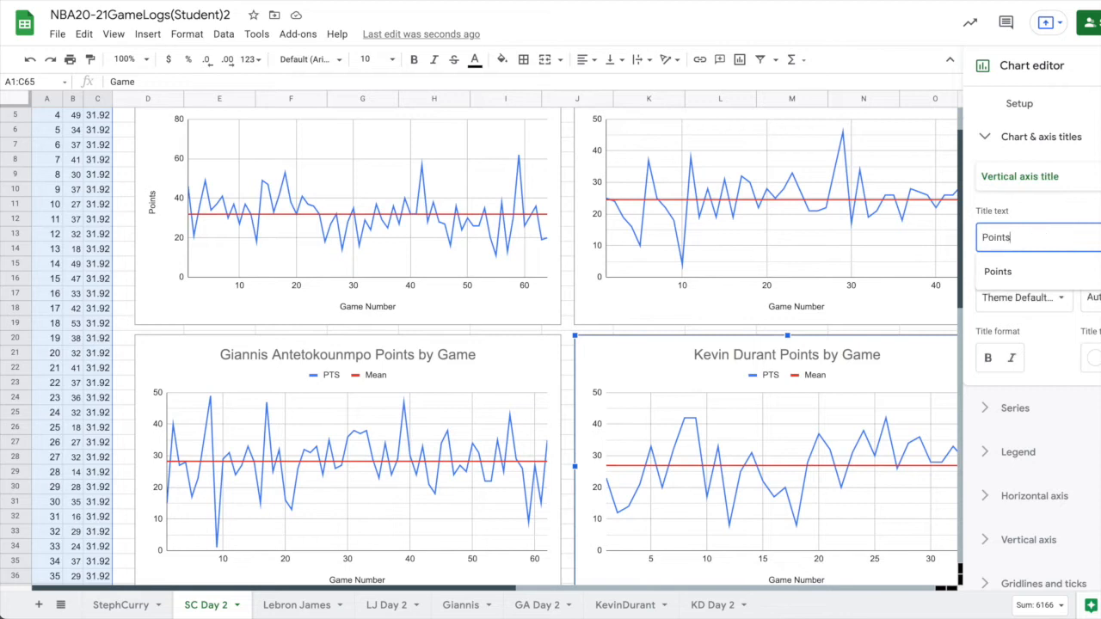
# Add the vertical axis title "Points" to the Giannis Antetokounmpo chart.
pyautogui.click(499, 370)
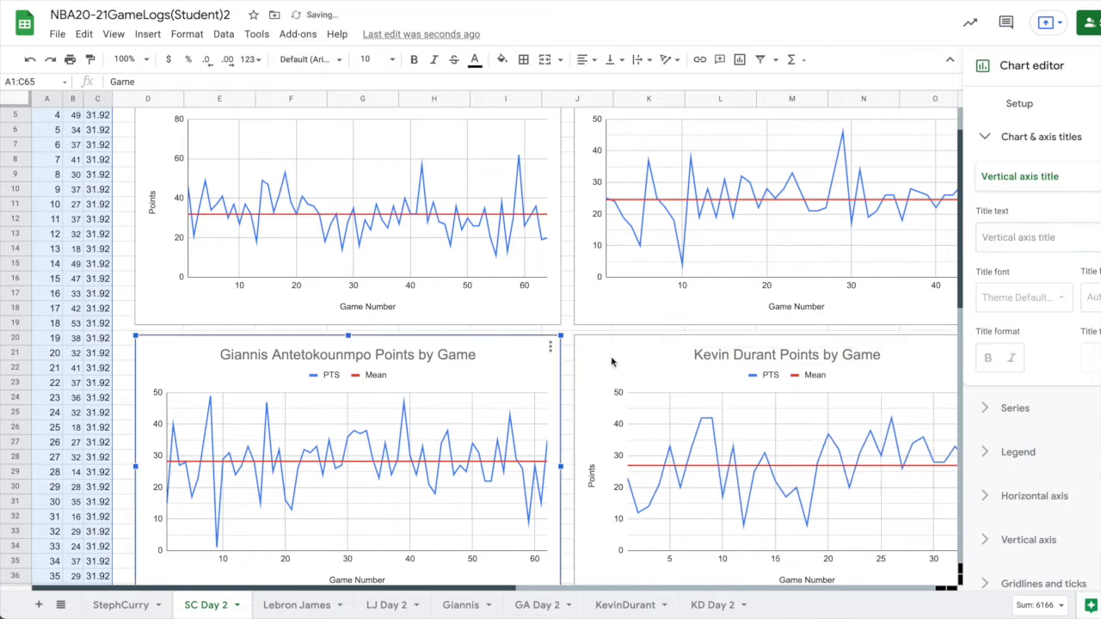
pyautogui.click(1021, 237)
pyautogui.write('Points')
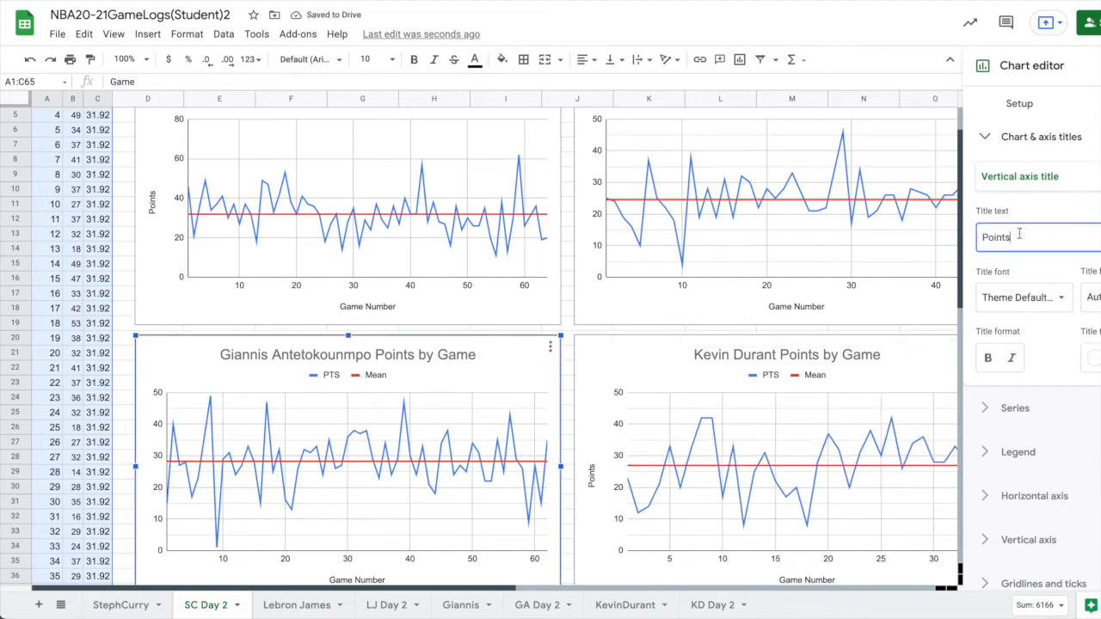
# Add the vertical axis title "Points" to the Lebron James chart.
pyautogui.click(754, 169)
pyautogui.click(1002, 237)
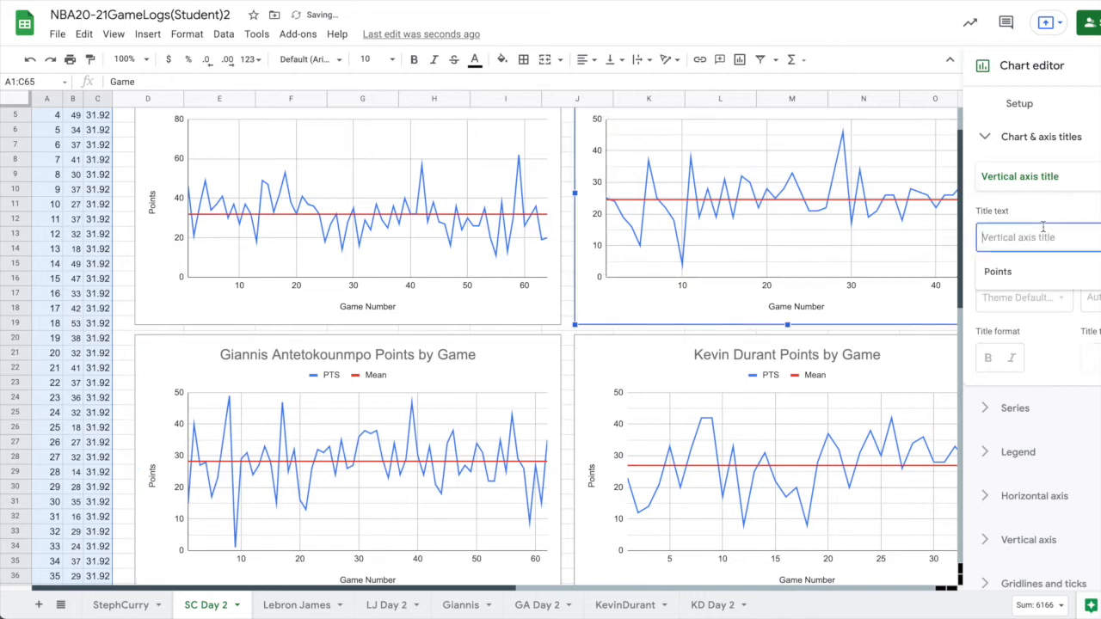
pyautogui.write('POints')
pyautogui.press('BackSpace')
pyautogui.press('BackSpace')
pyautogui.press('BackSpace')
pyautogui.press('BackSpace')
pyautogui.press('BackSpace')
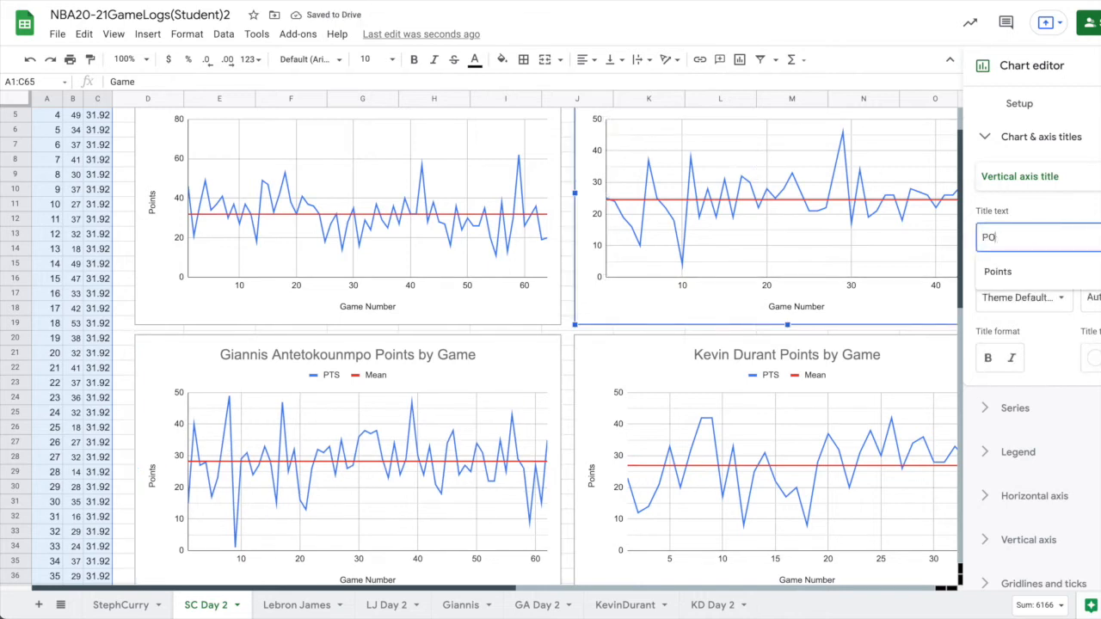
pyautogui.write('oints')
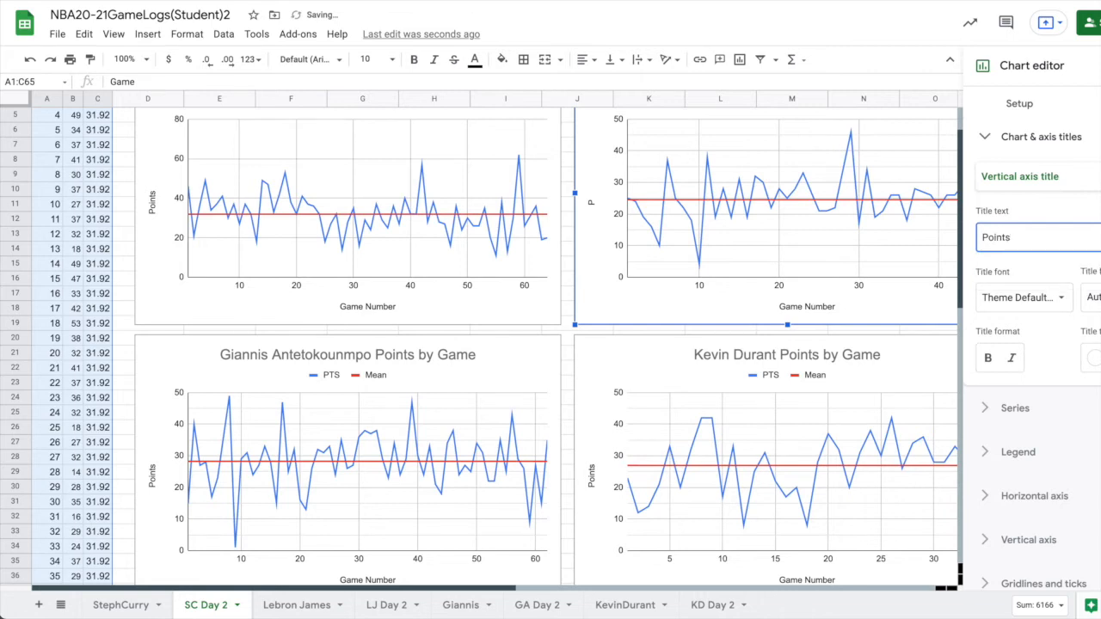
# Show the vertical axis line on the Kevin Durant chart.
pyautogui.click(939, 381)
pyautogui.click(989, 584)
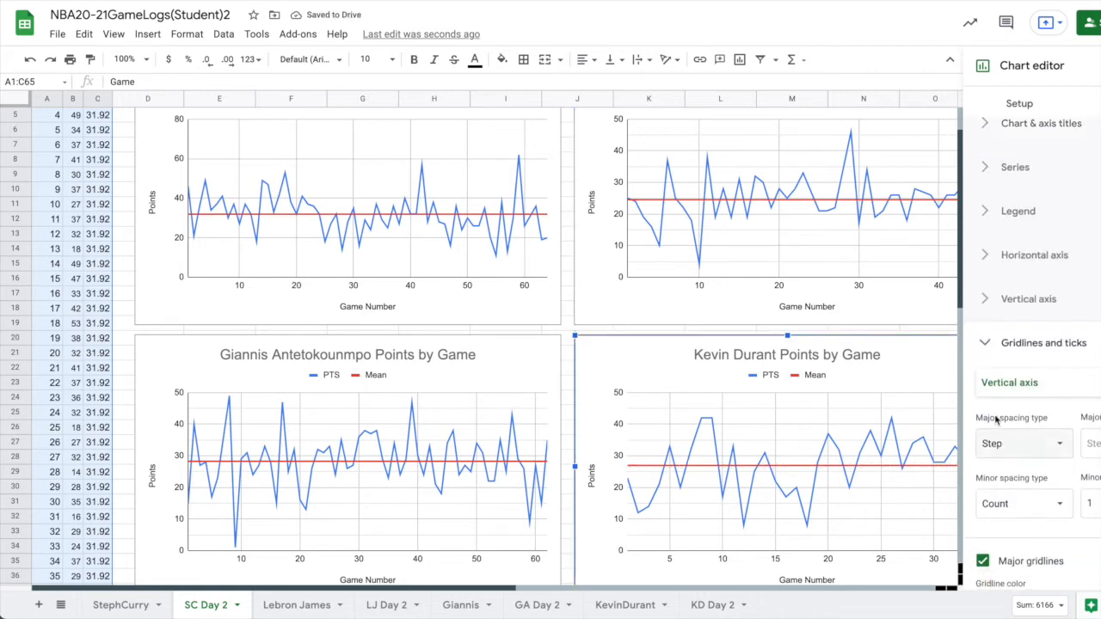
pyautogui.click(989, 301)
pyautogui.click(983, 478)
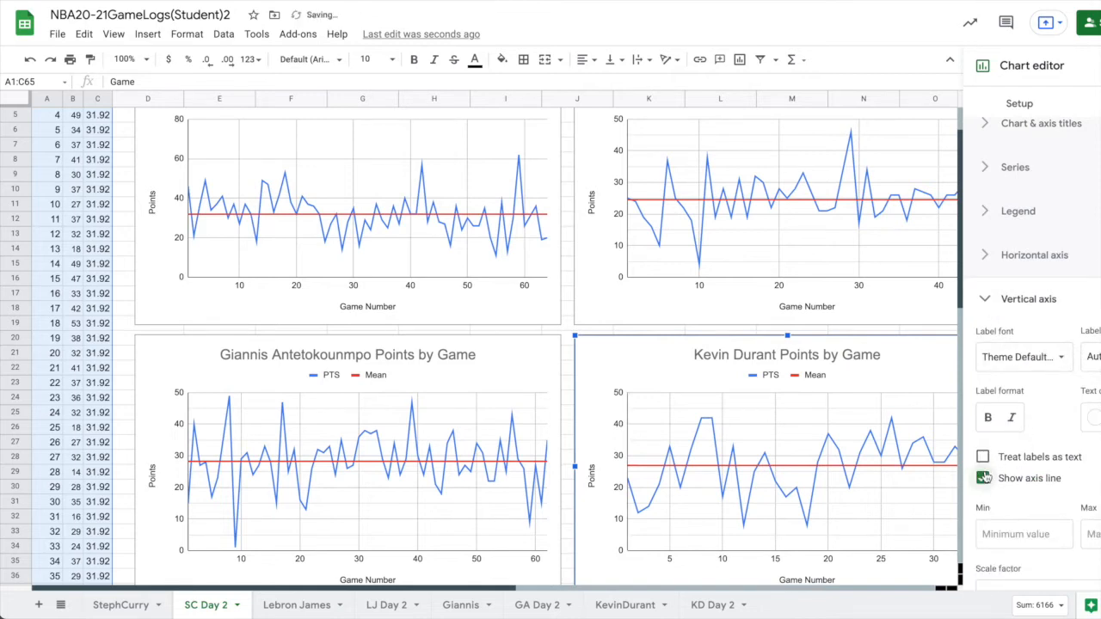
# Set the maximum of the Lebron James chart's vertical axis to 80.
pyautogui.scroll(1, 726, 372)
pyautogui.hscroll(1, 727, 371)
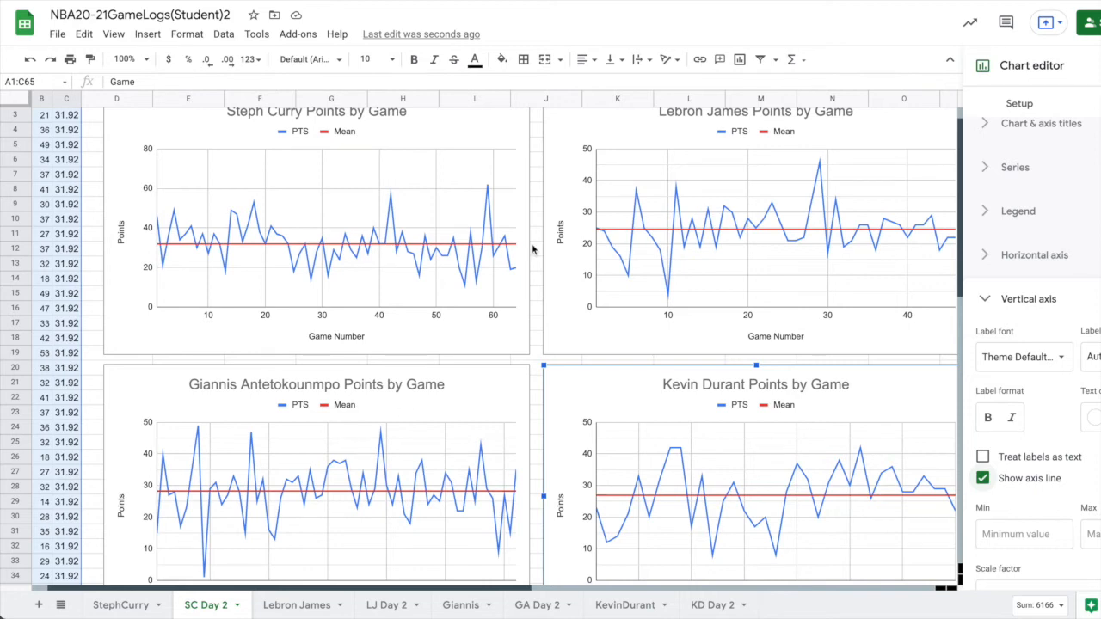
pyautogui.click(487, 191)
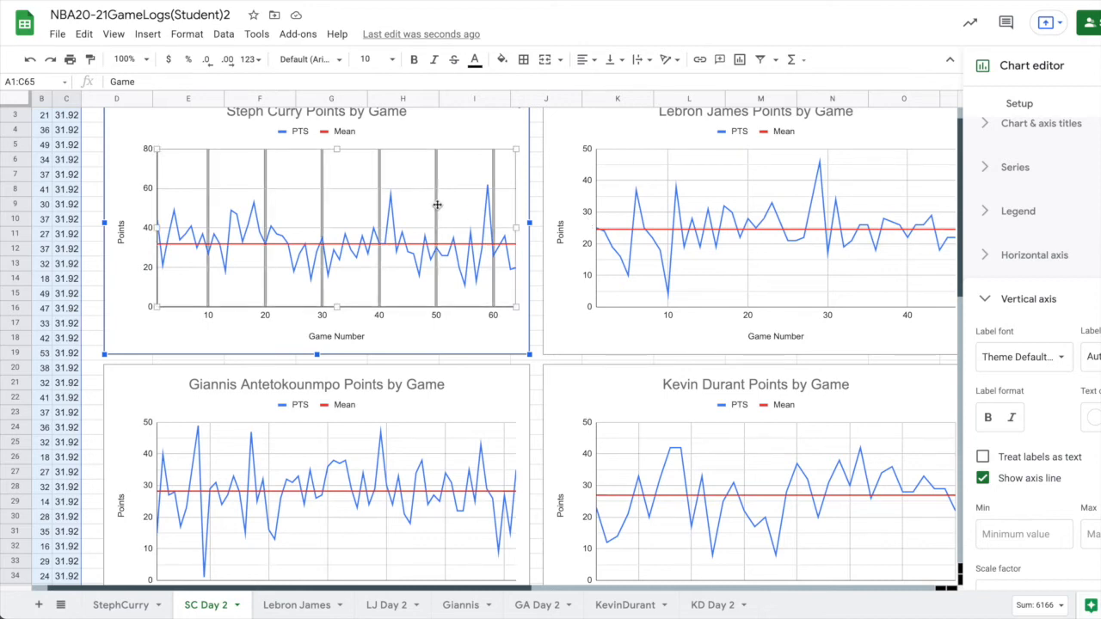
pyautogui.click(880, 261)
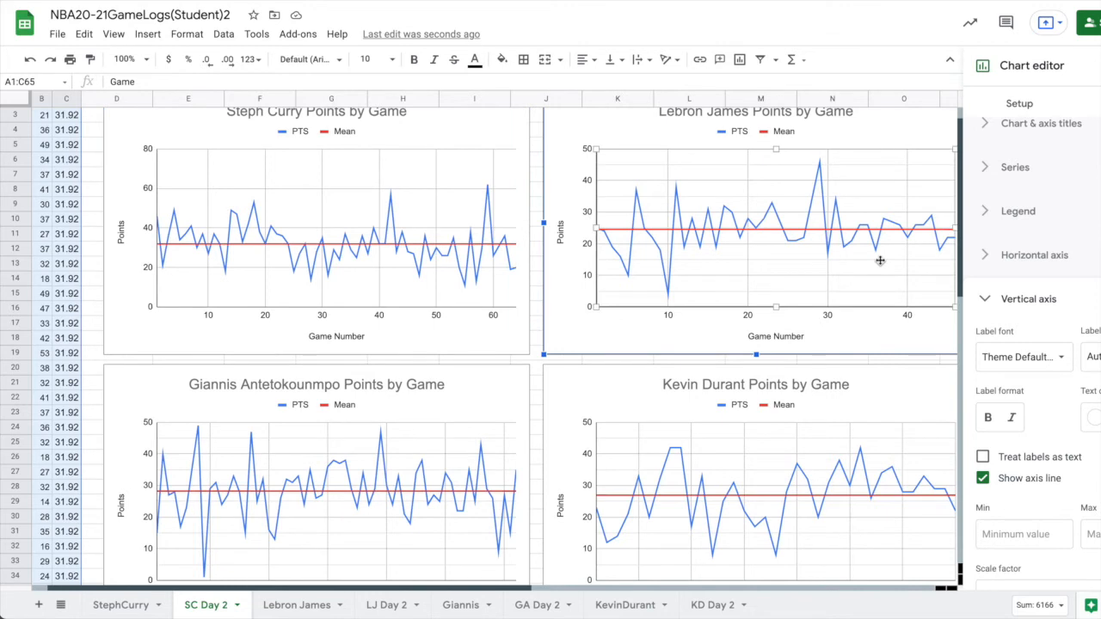
pyautogui.click(565, 174)
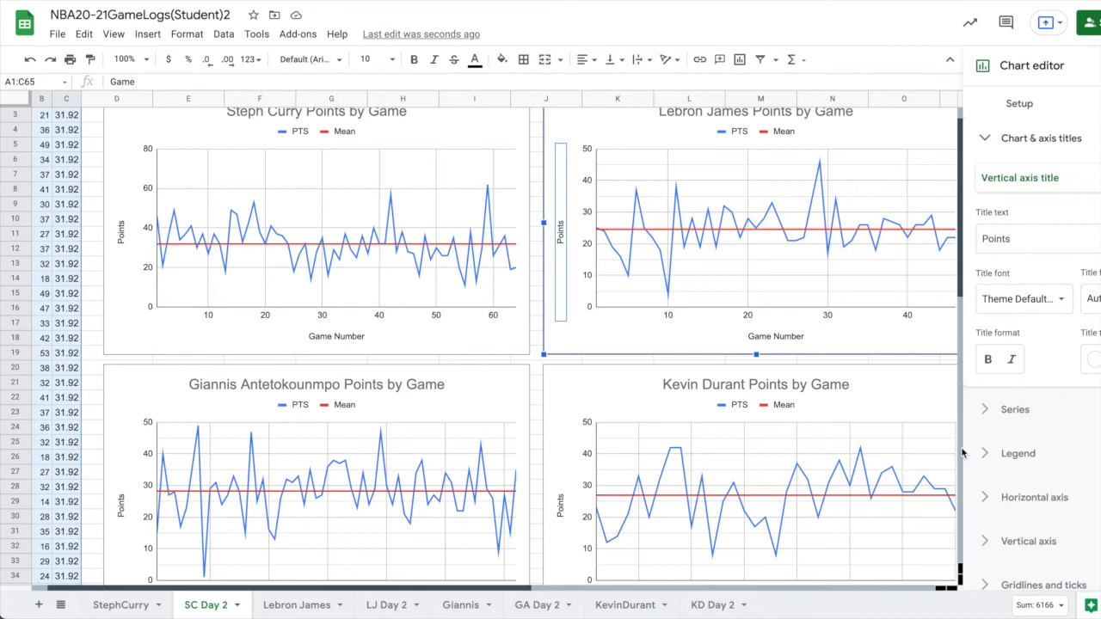
pyautogui.scroll(-1, 1008, 490)
pyautogui.click(994, 522)
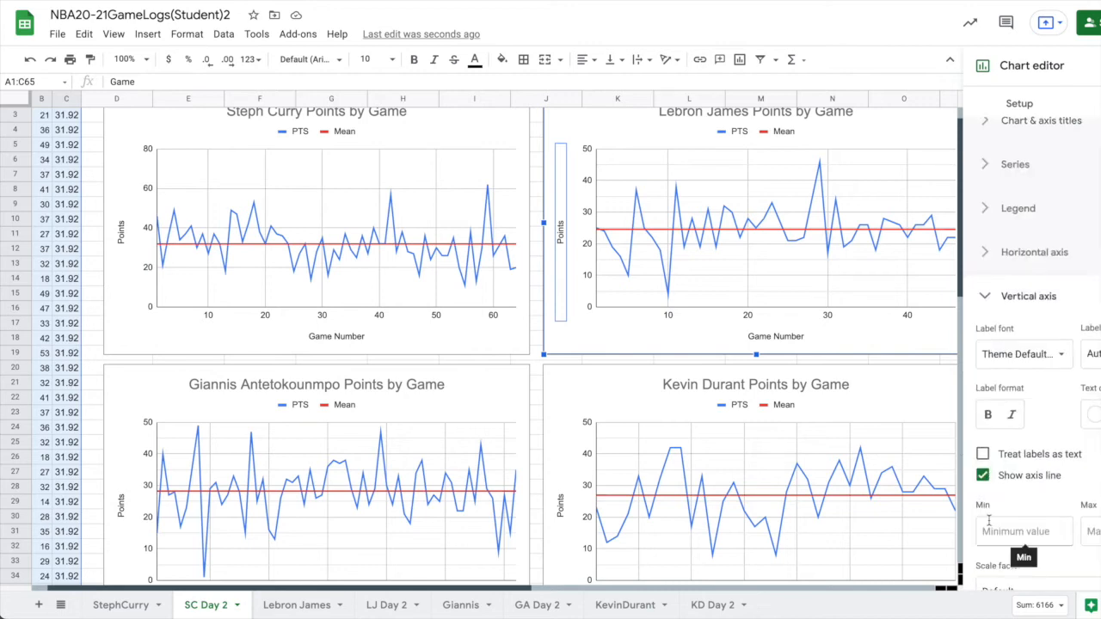
pyautogui.scroll(-3, 1020, 531)
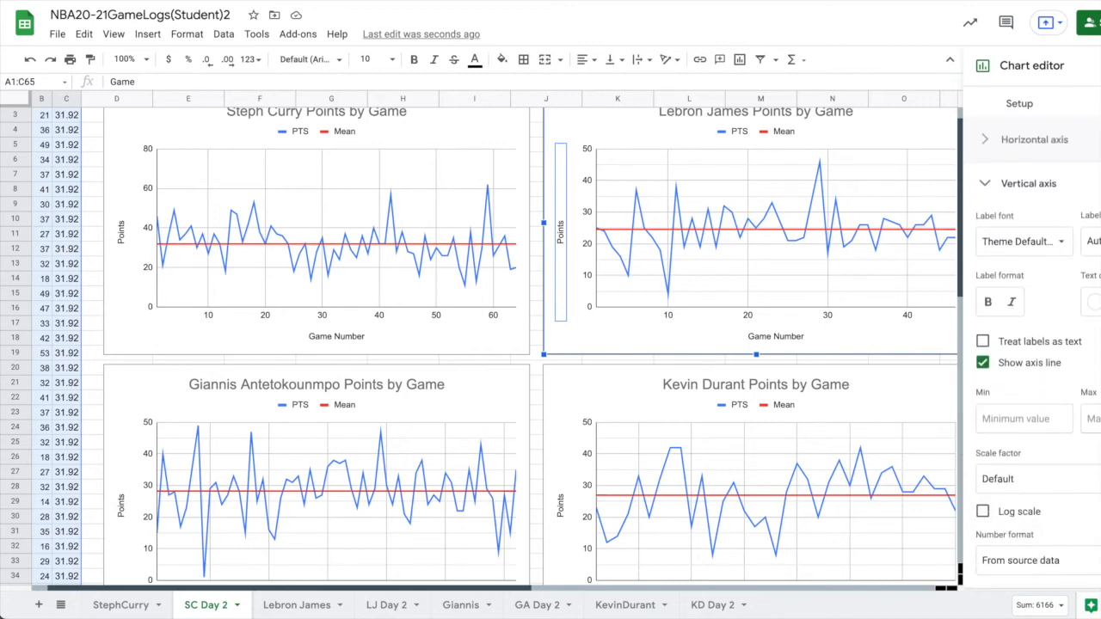
pyautogui.click(1093, 419)
pyautogui.write('80')
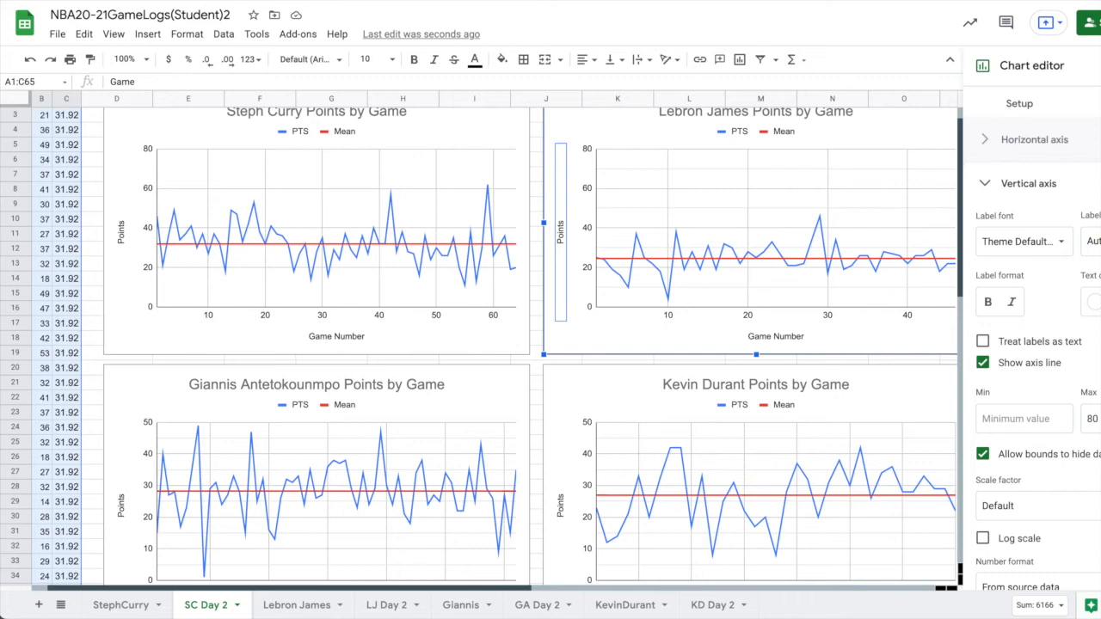
# Set the maximum of the Giannis Antetokounmpo chart's vertical axis to 80.
pyautogui.click(505, 399)
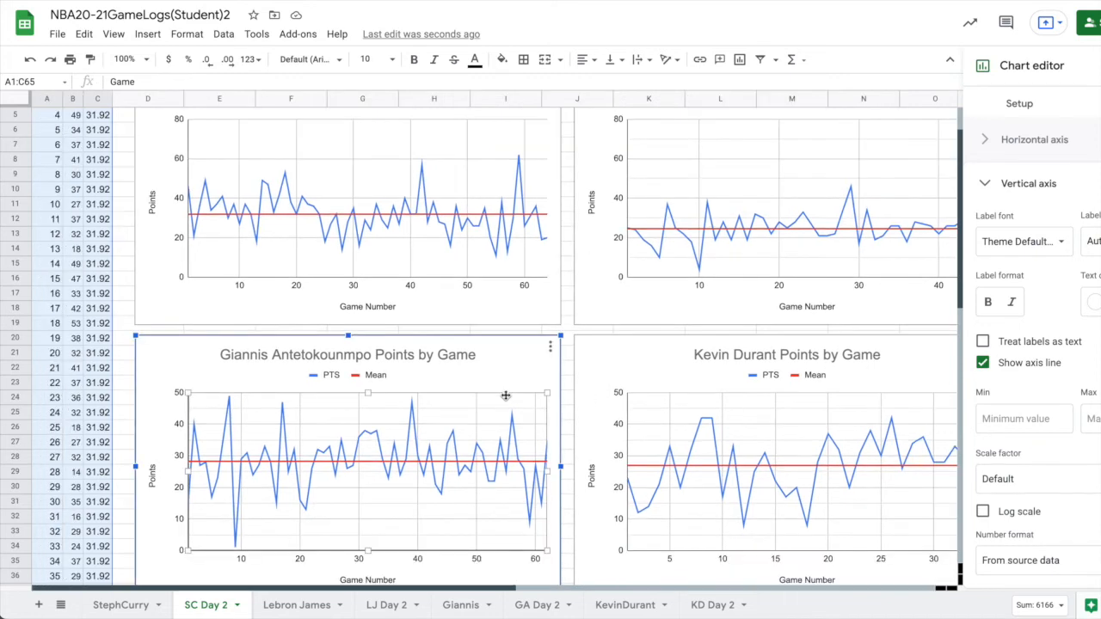
pyautogui.click(1092, 419)
pyautogui.write('80')
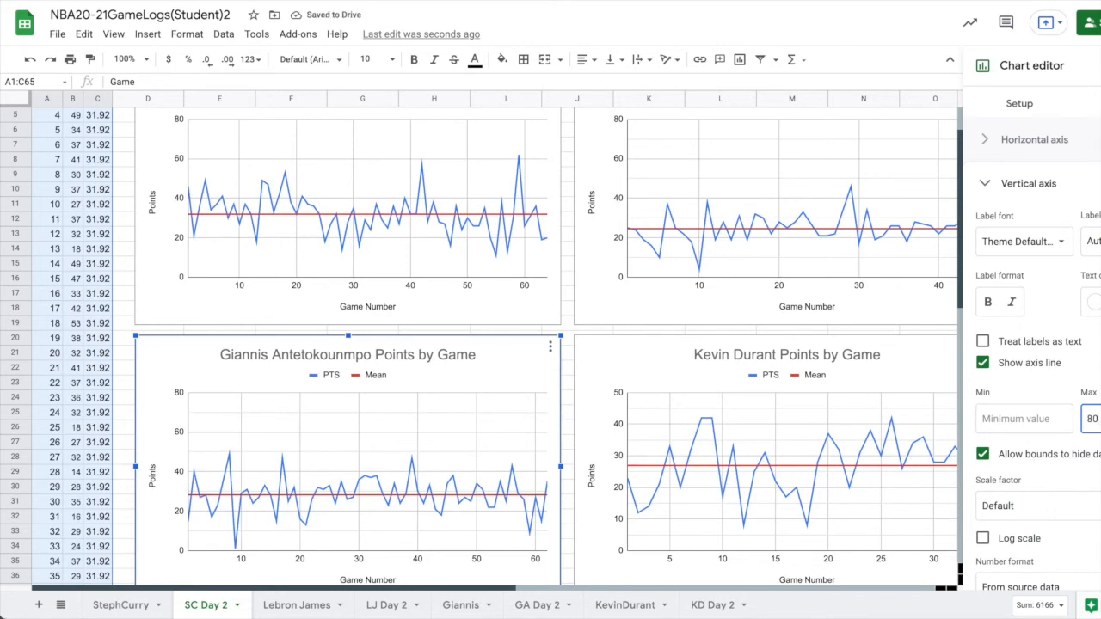
# Set the maximum of the Kevin Durant chart's vertical axis to 80.
pyautogui.click(899, 377)
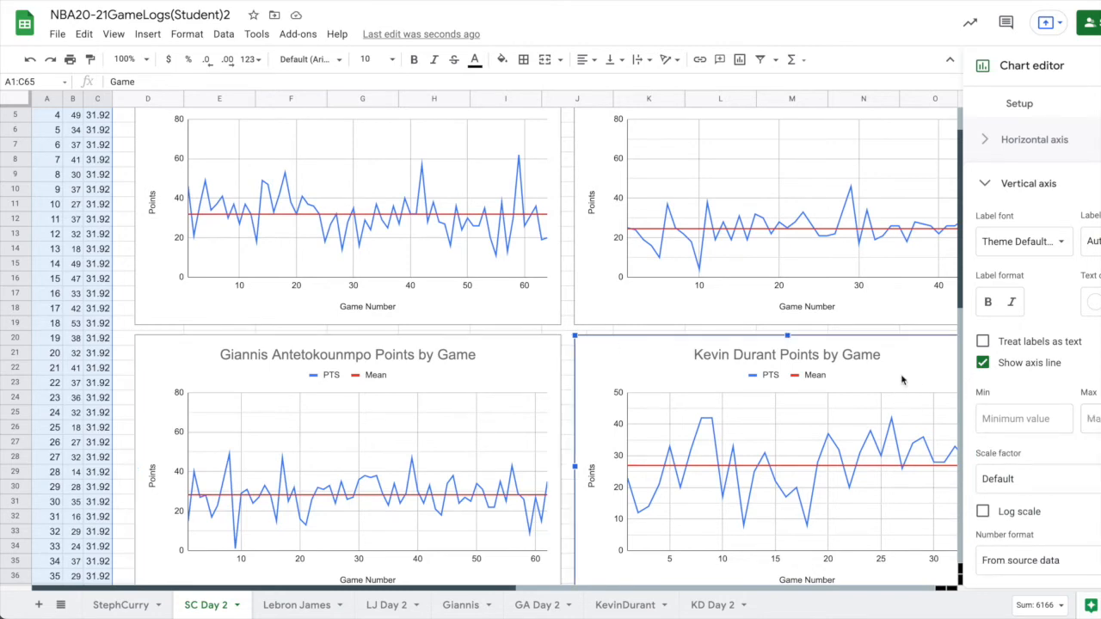
pyautogui.click(1090, 419)
pyautogui.write('80')
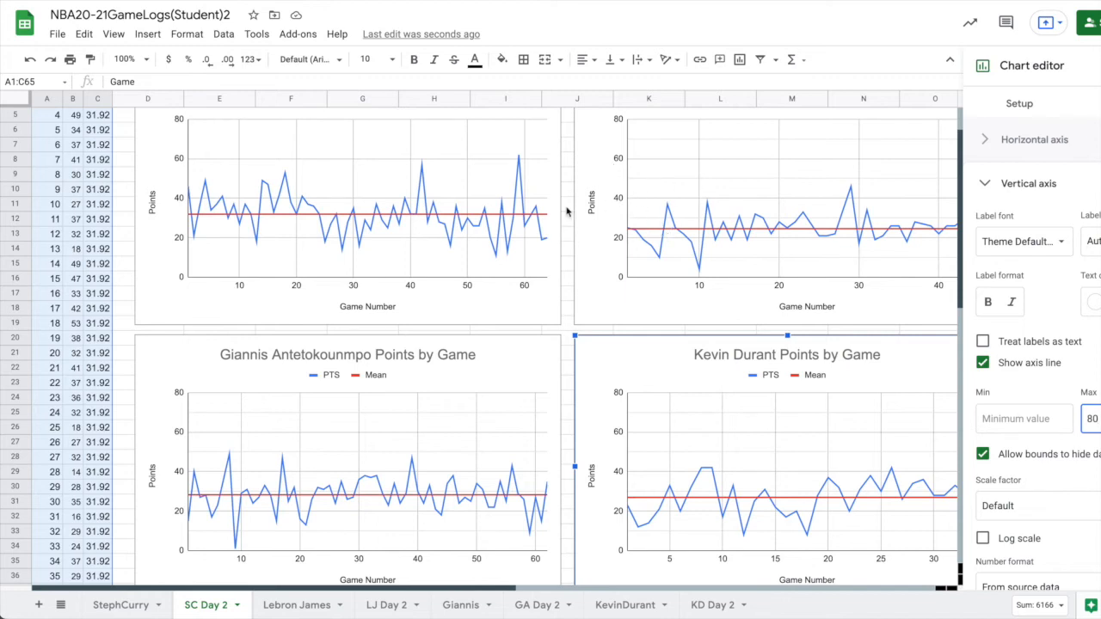
# Set the vertical axis minor gridline count to 1 on the Steph Curry chart.
pyautogui.click(493, 310)
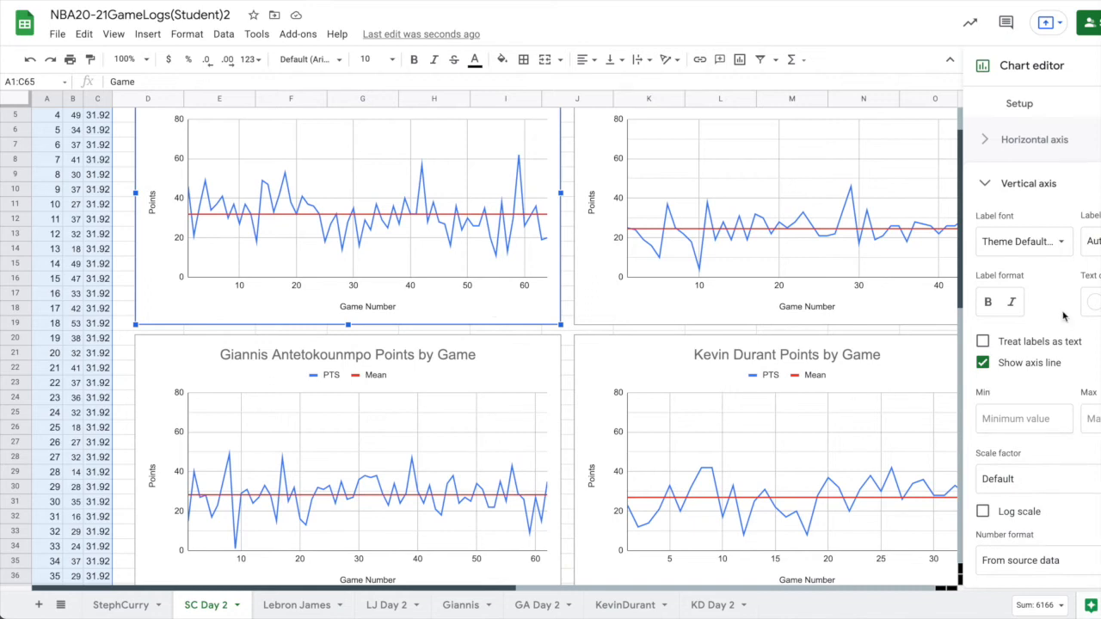
pyautogui.scroll(-1, 1063, 317)
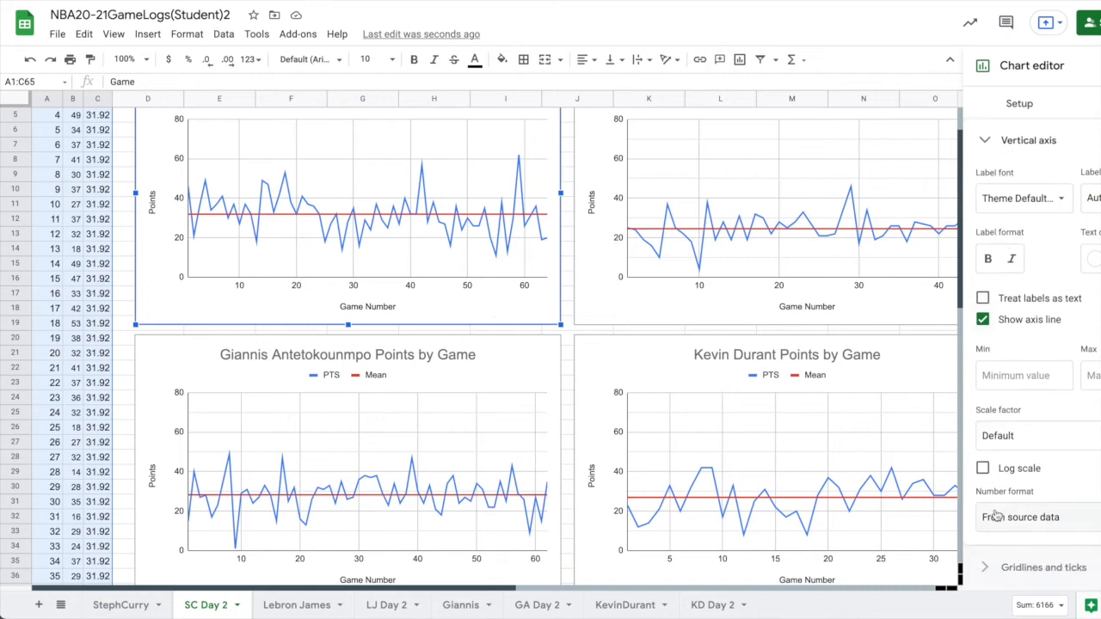
pyautogui.click(987, 564)
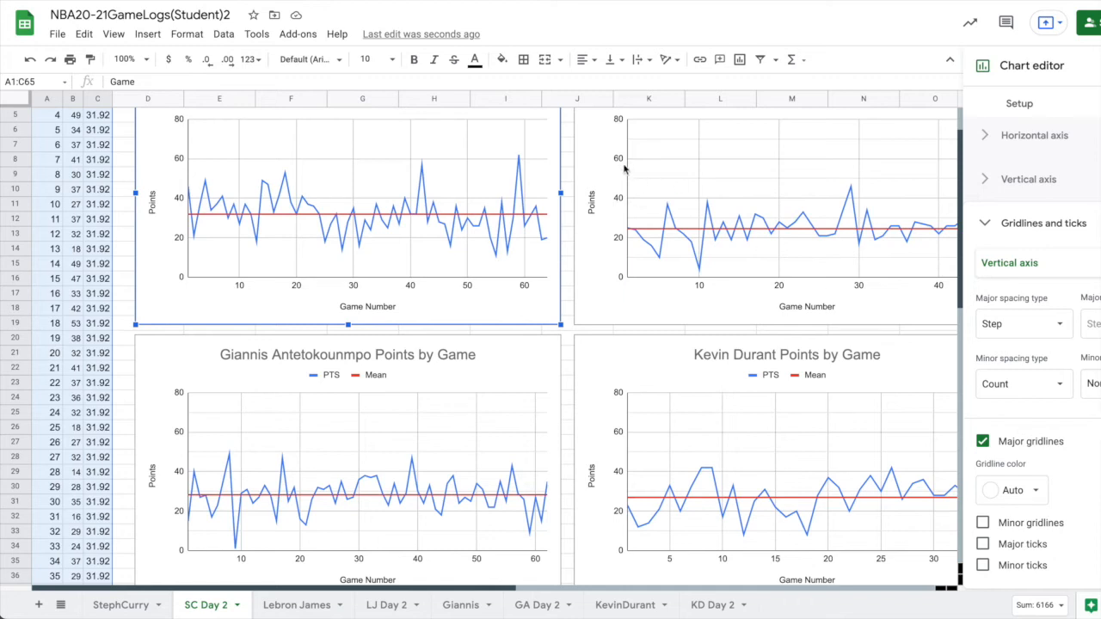
pyautogui.click(1091, 383)
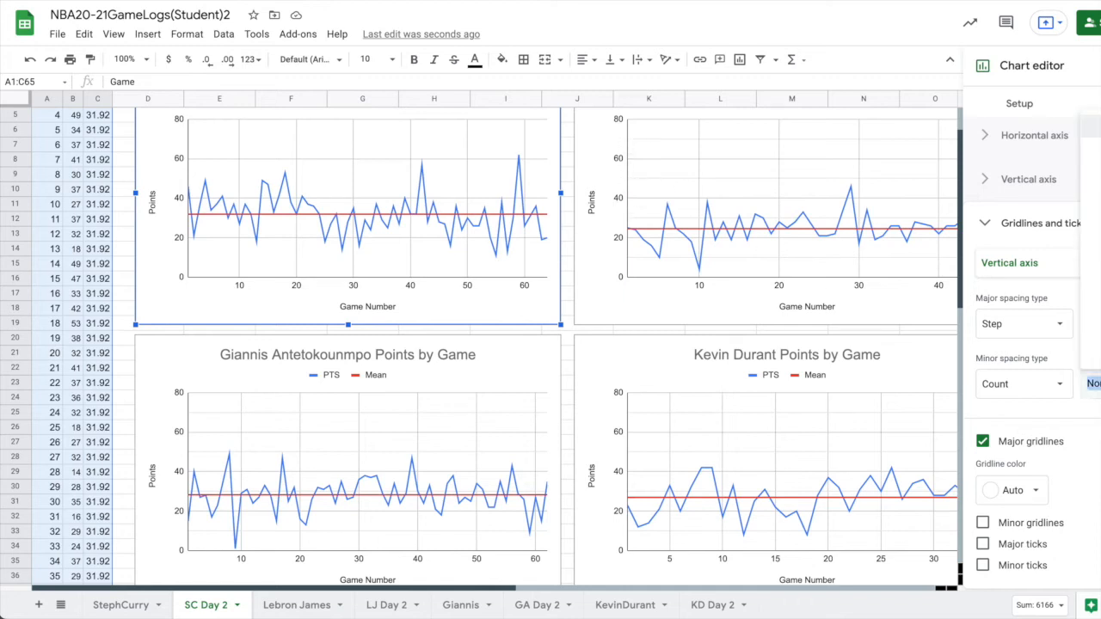
pyautogui.click(1091, 149)
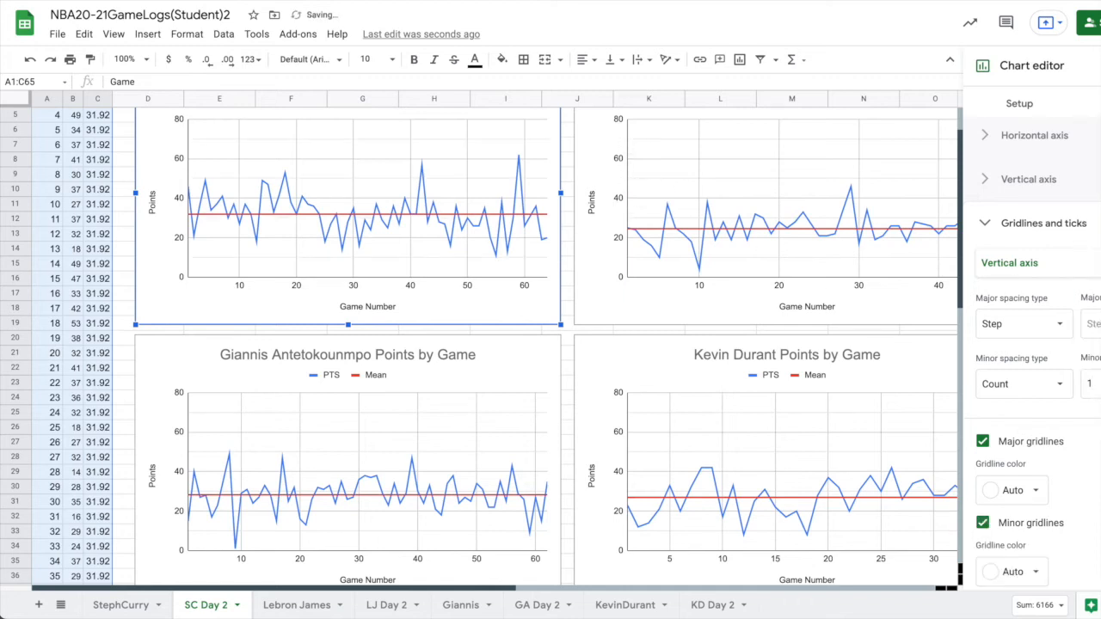
# Compare the points lines of the Steph Curry and Giannis Antetokounmpo charts with their mean lines.
pyautogui.click(220, 186)
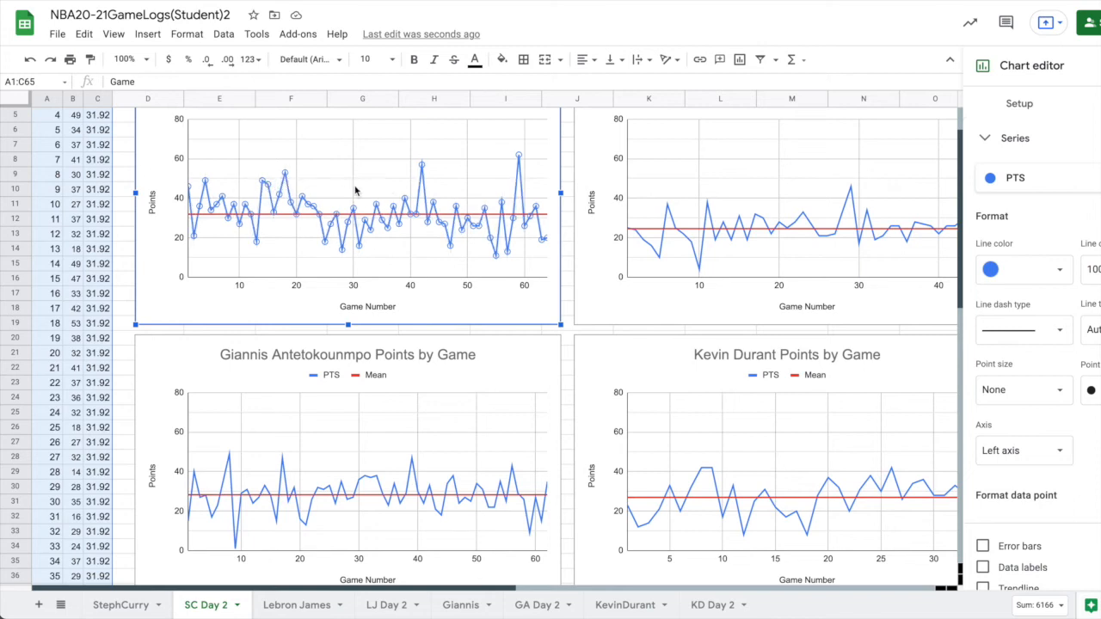
pyautogui.click(229, 457)
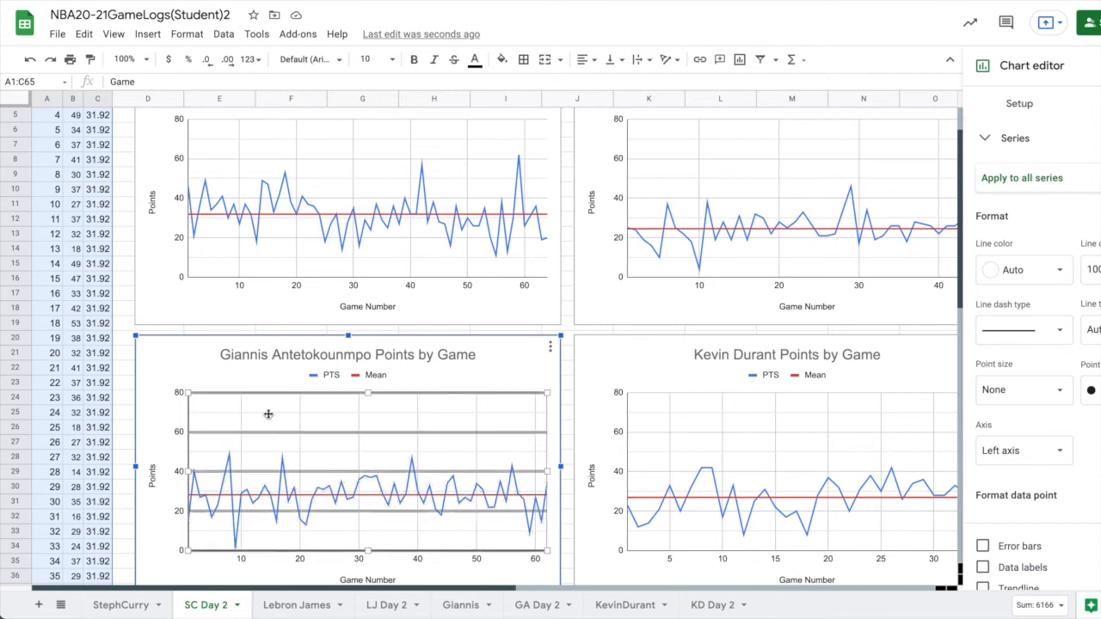
pyautogui.scroll(1, 282, 395)
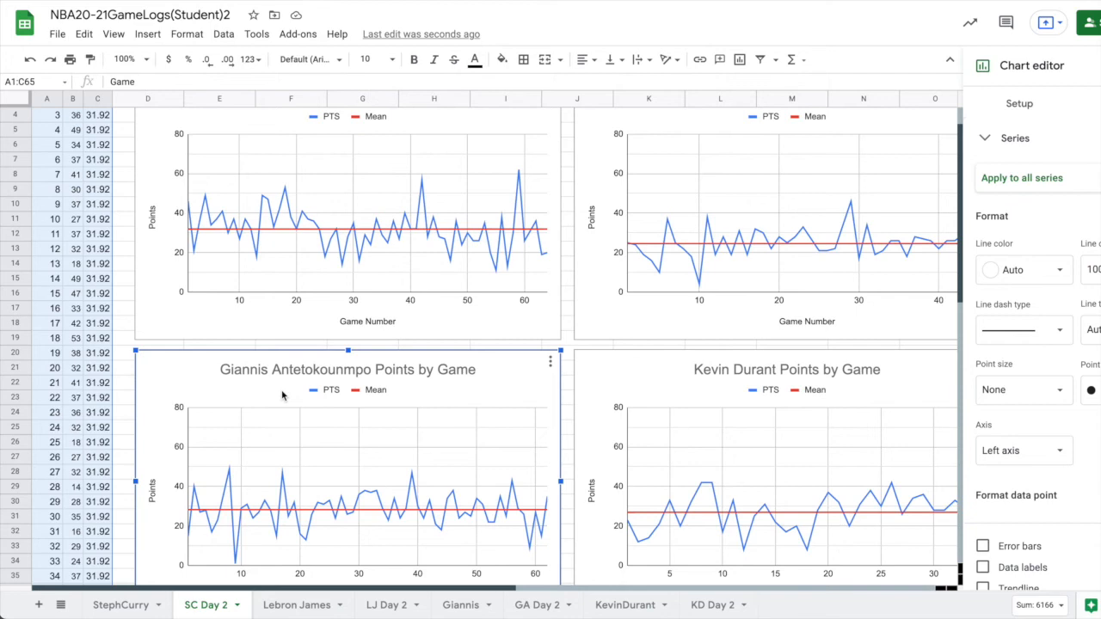
pyautogui.scroll(3, 282, 395)
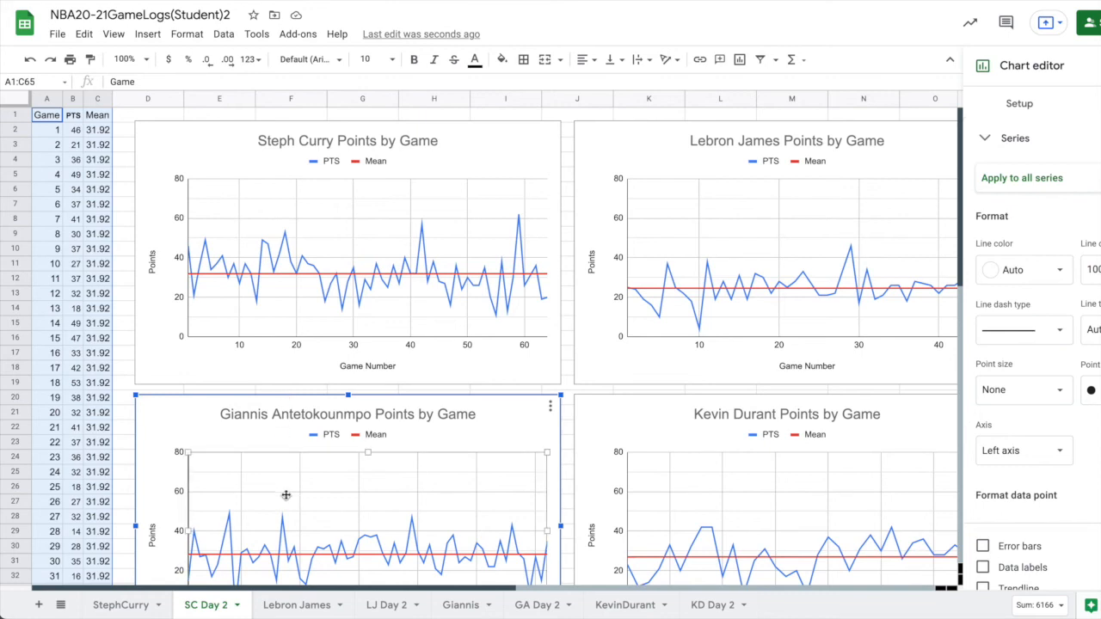
# Examine the median, mean and mode of points on the Lebron James, Giannis and KevinDurant sheets, checking Durant's median and mean cells.
pyautogui.click(293, 611)
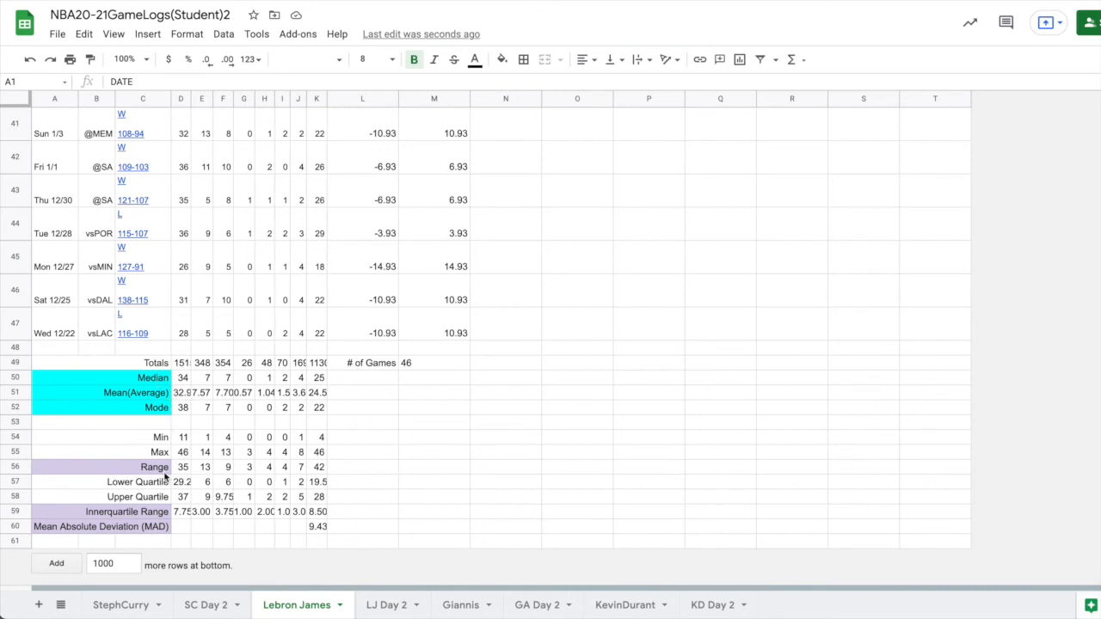
pyautogui.click(376, 606)
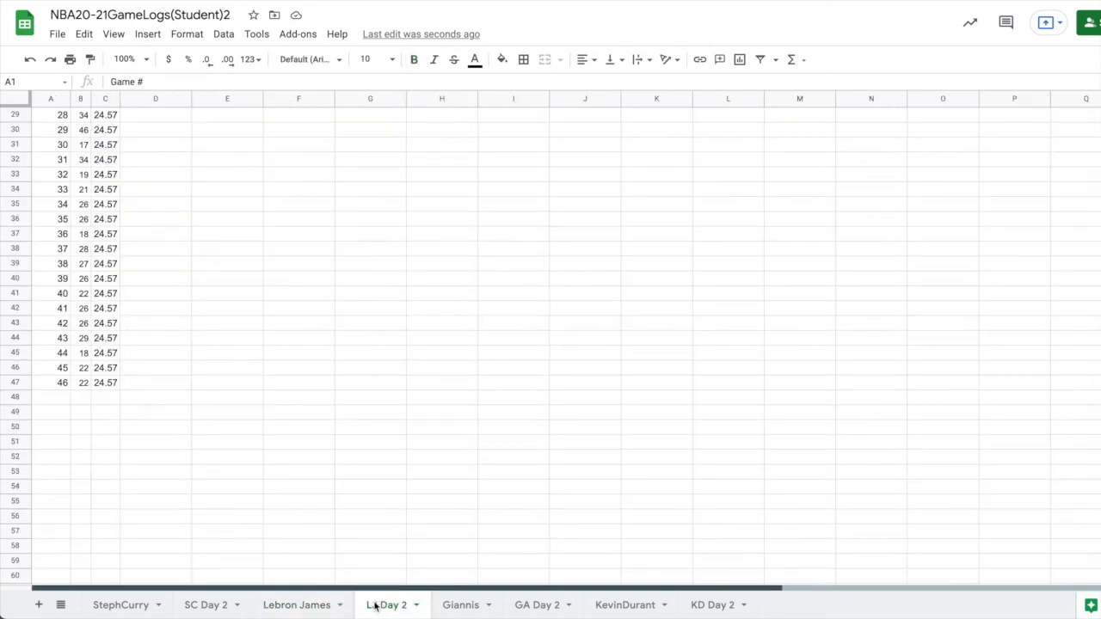
pyautogui.click(447, 609)
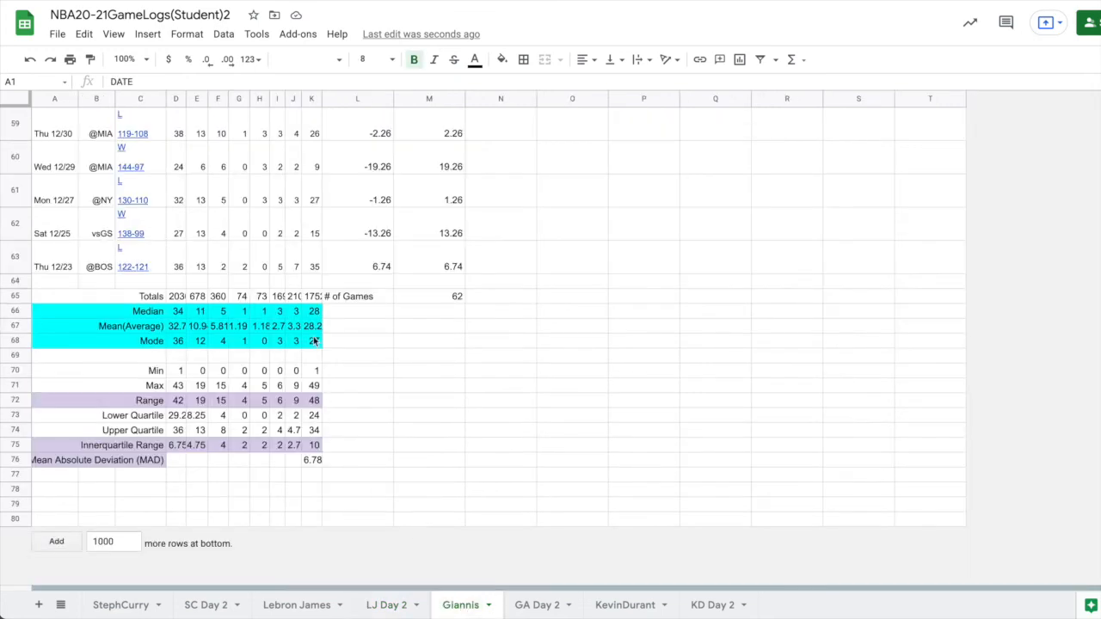
pyautogui.click(625, 606)
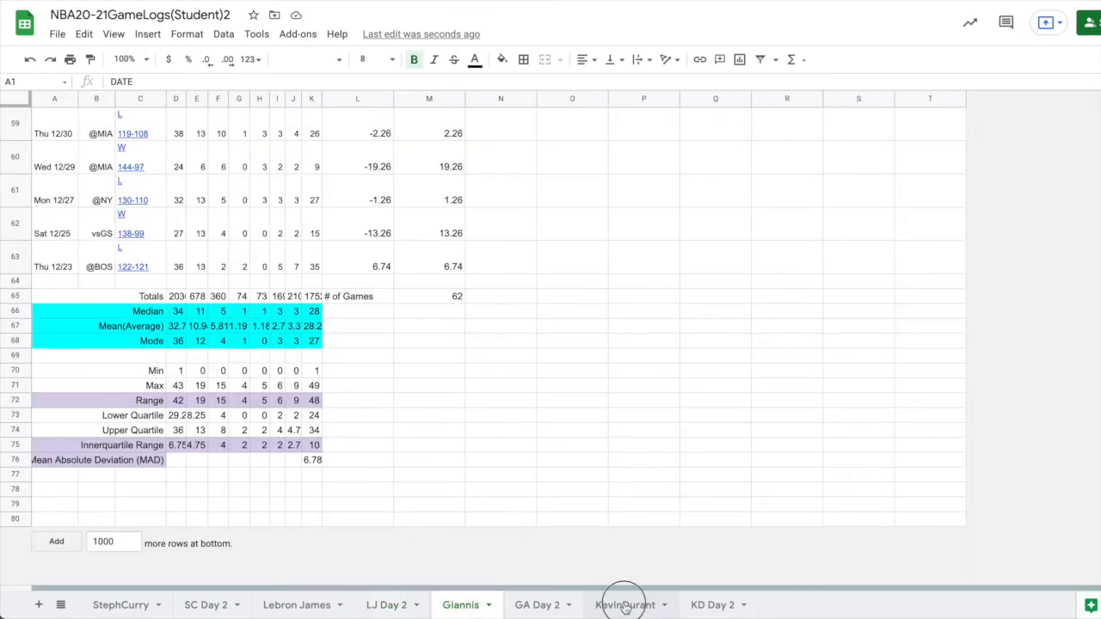
pyautogui.scroll(-15, 487, 428)
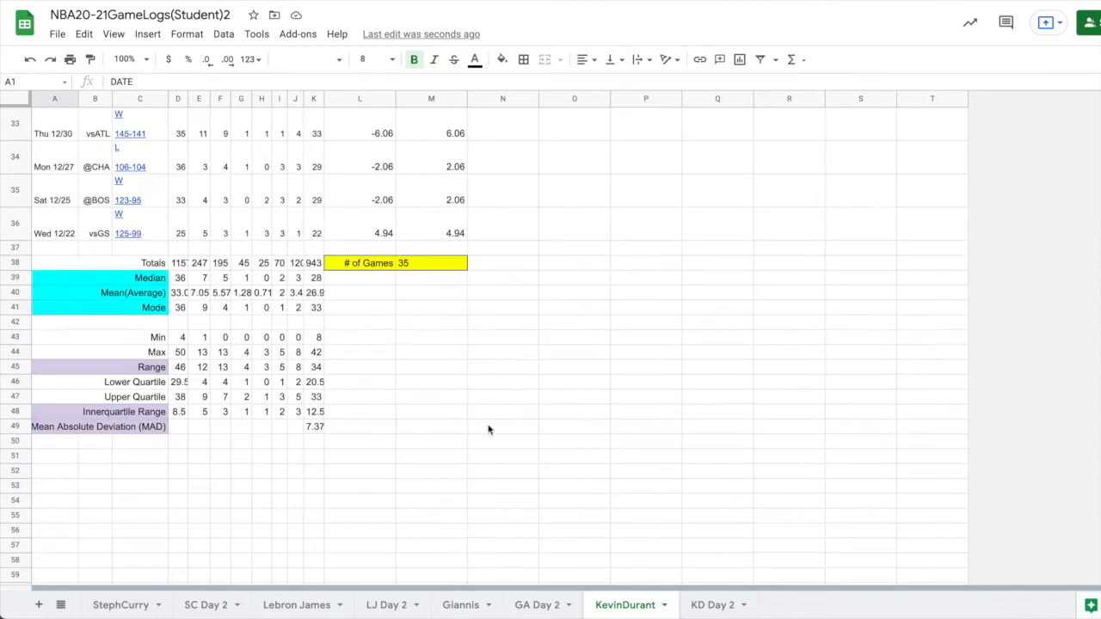
pyautogui.scroll(2, 487, 429)
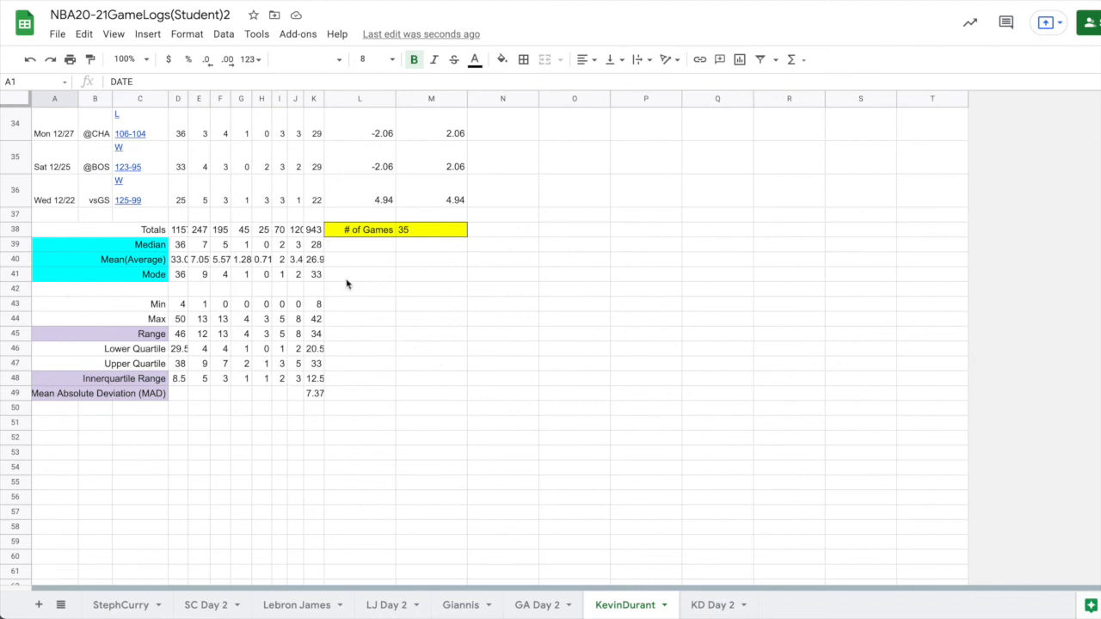
pyautogui.click(317, 245)
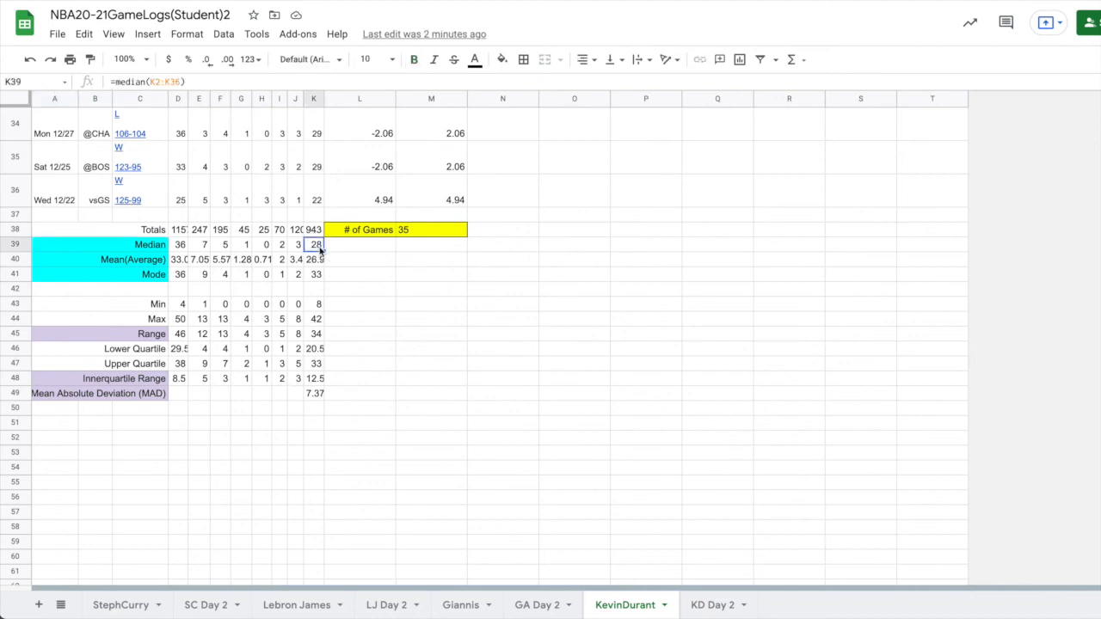
pyautogui.click(320, 259)
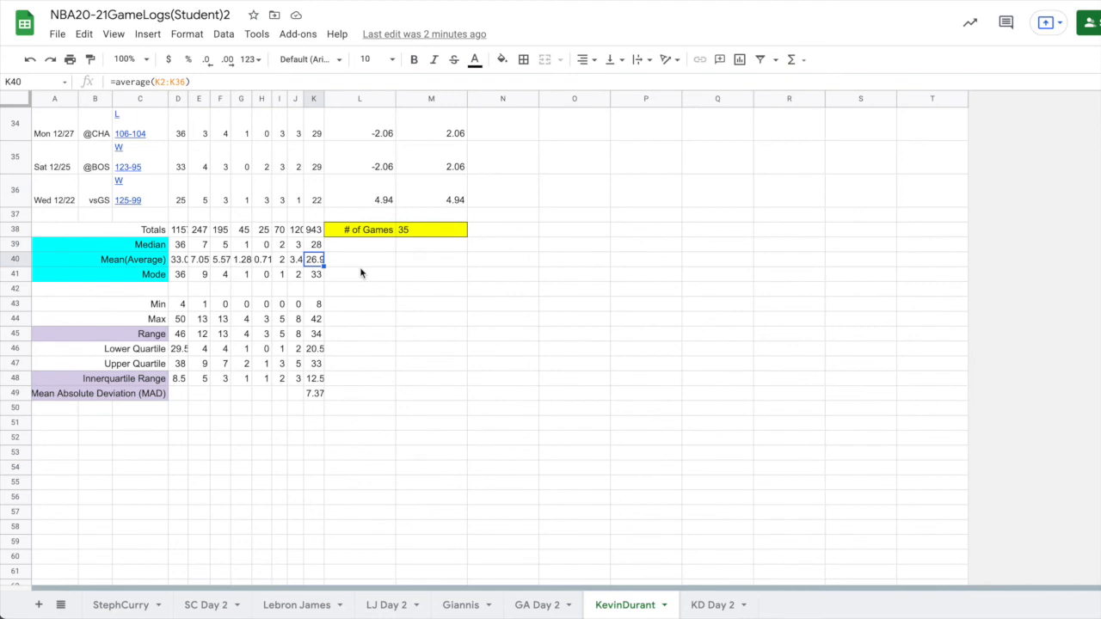
pyautogui.click(320, 247)
pyautogui.click(319, 267)
pyautogui.click(460, 607)
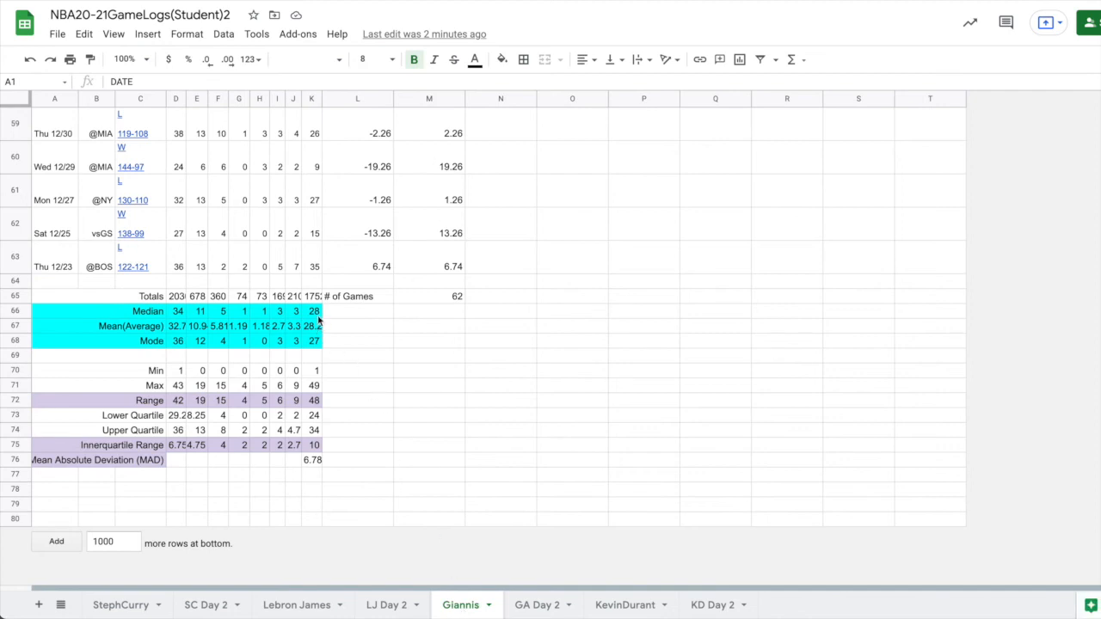
pyautogui.click(293, 607)
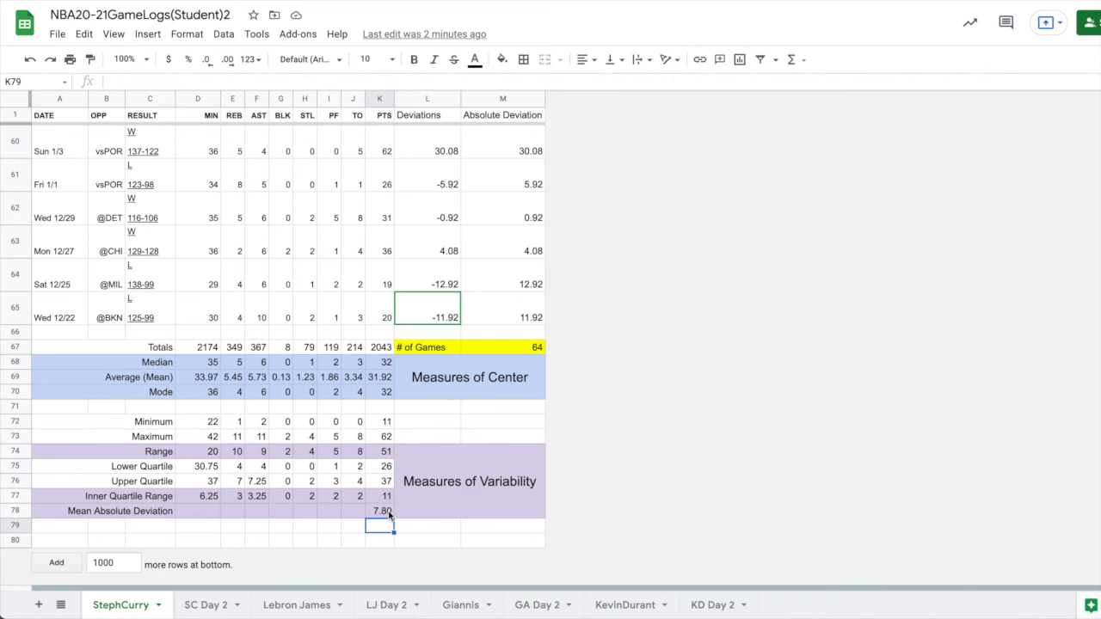
# Compare the mean absolute deviation of points across the Lebron James, Giannis, KevinDurant and StephCurry sheets, and return to the SC Day 2 charts.
pyautogui.click(301, 608)
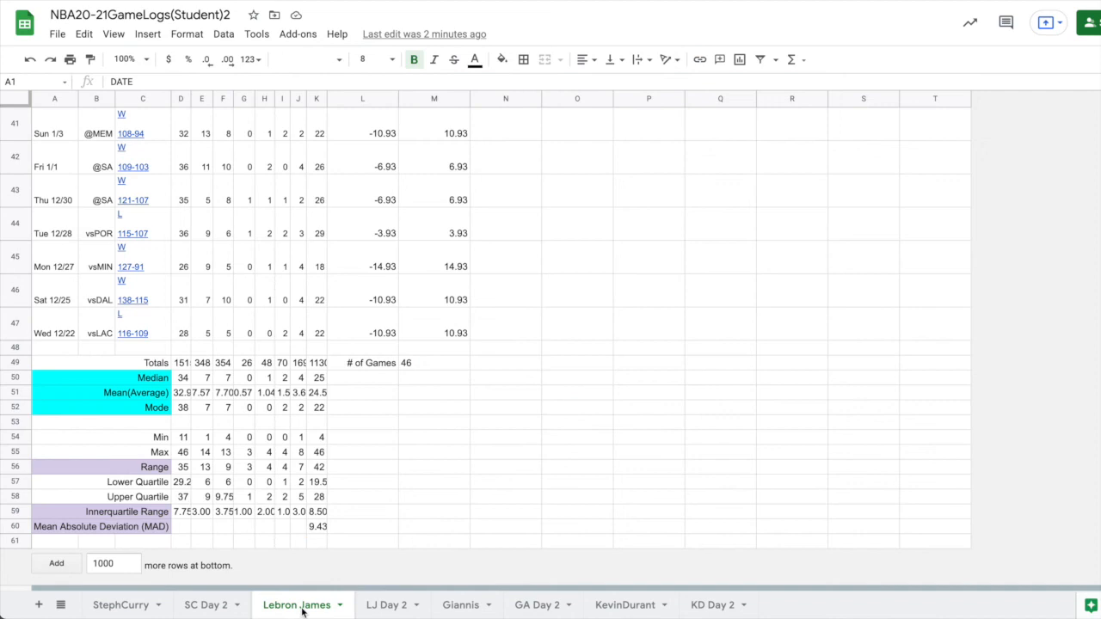
pyautogui.click(317, 526)
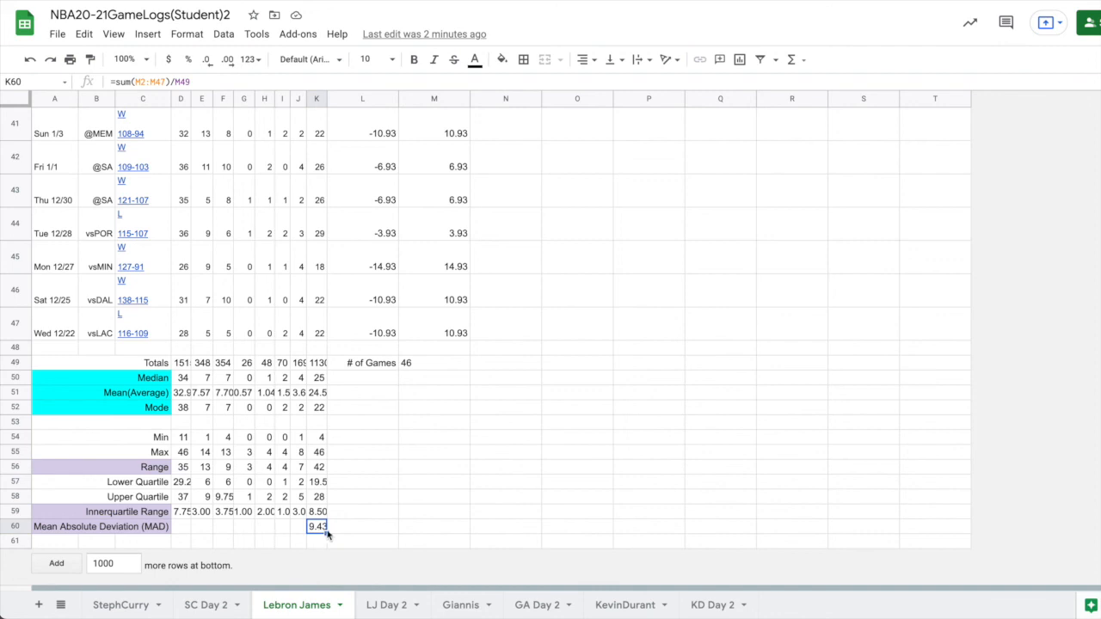
pyautogui.click(452, 604)
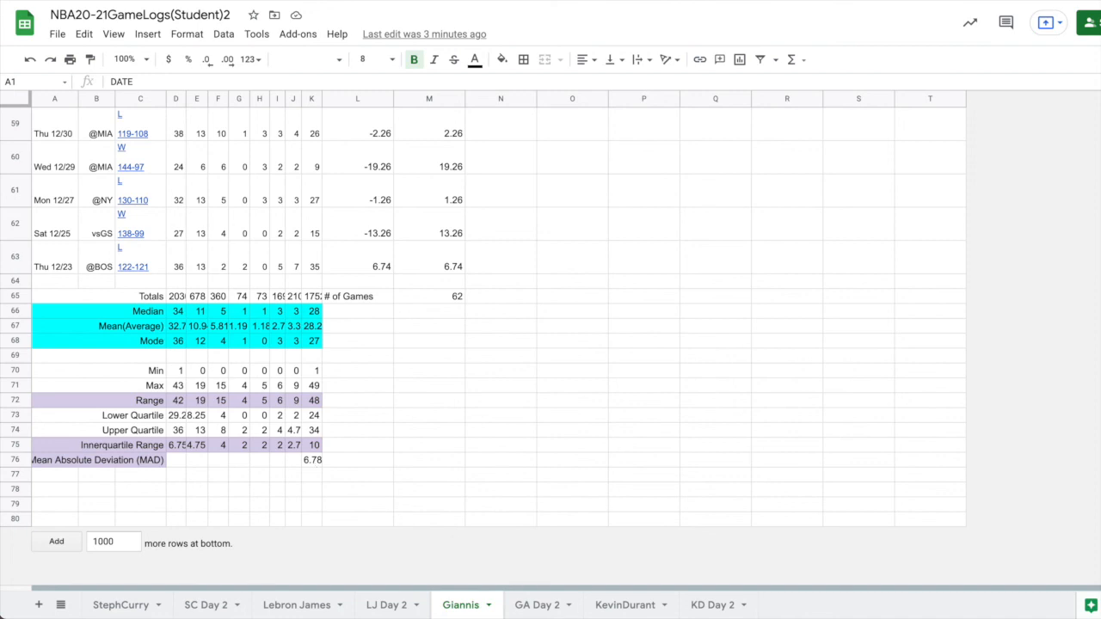
pyautogui.click(619, 605)
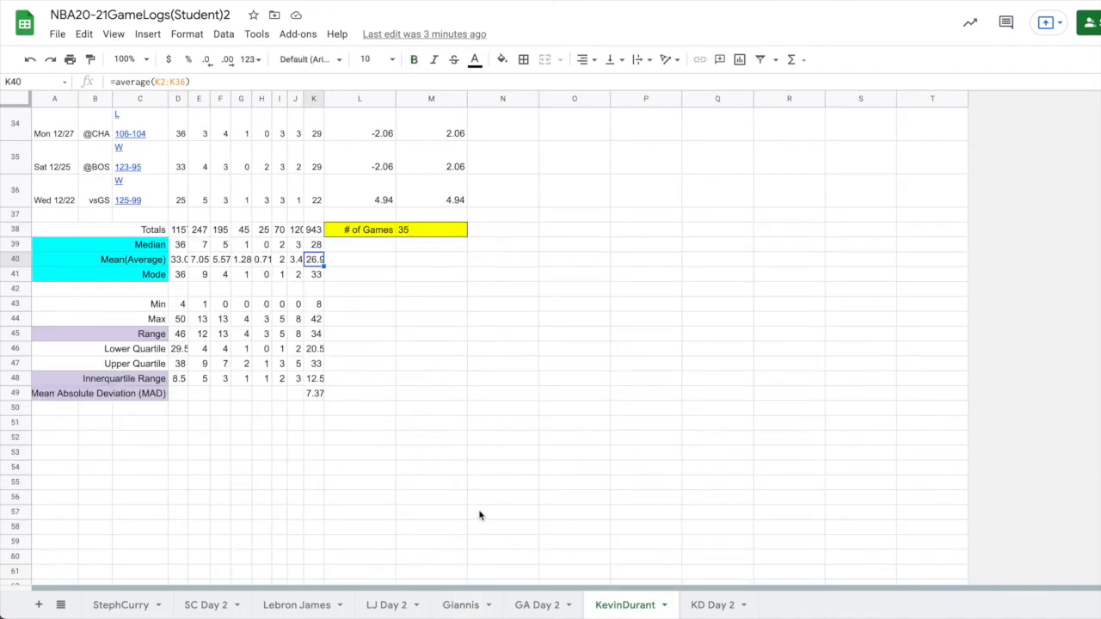
pyautogui.click(119, 605)
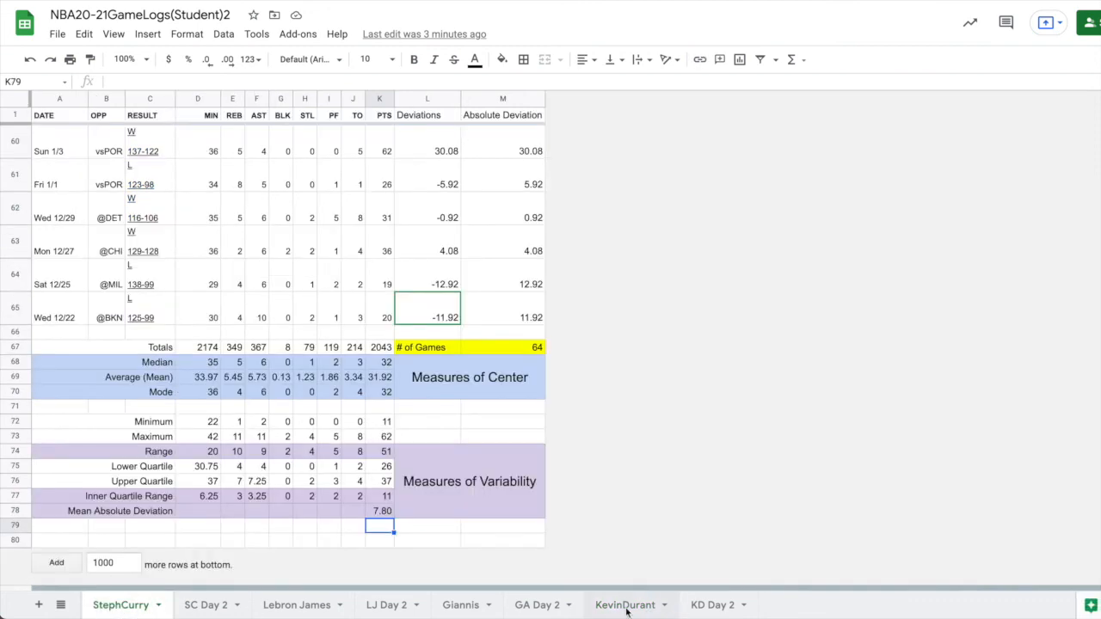
pyautogui.click(625, 606)
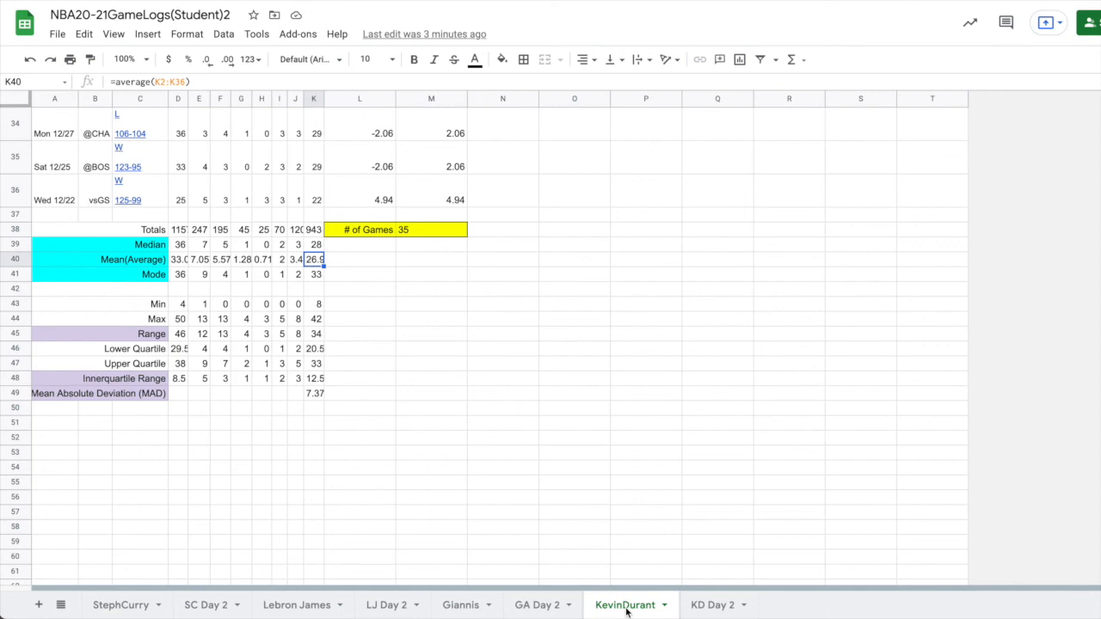
pyautogui.click(192, 608)
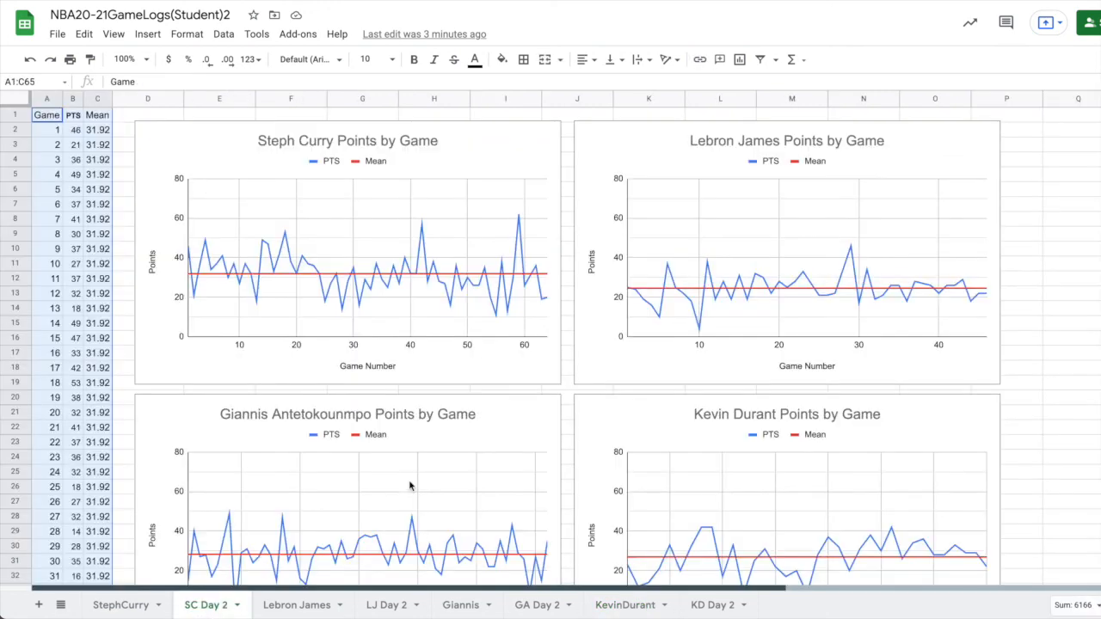